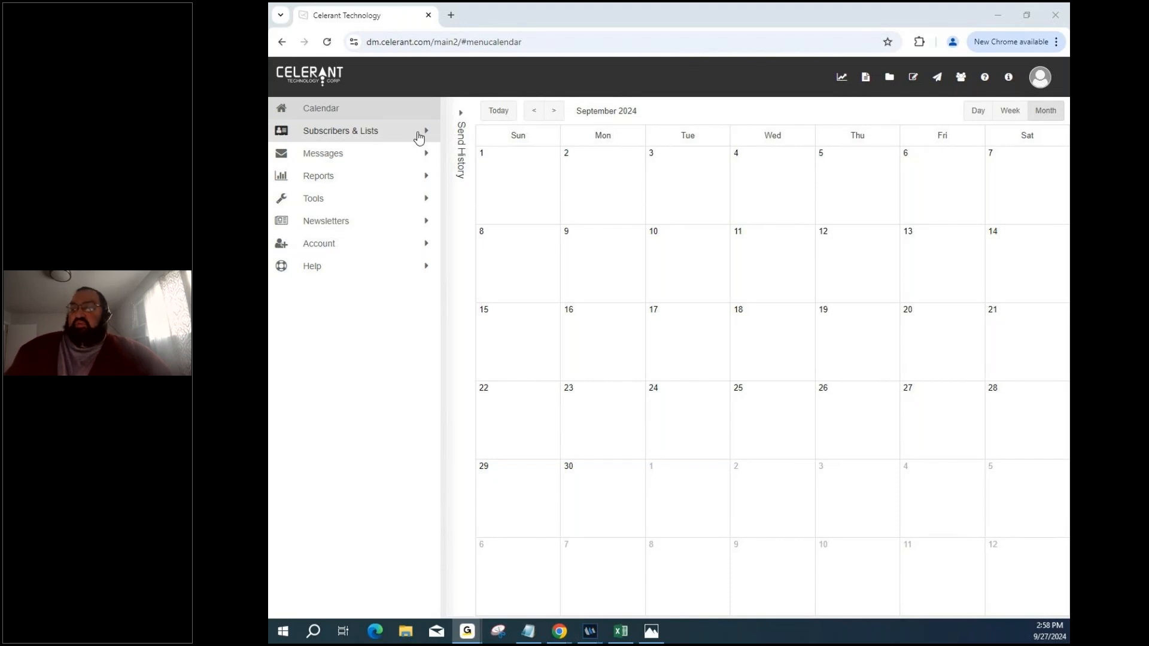
# Open the All Subscribers table under Subscribers & Lists, showing 488 subscribers.
pyautogui.click(418, 138)
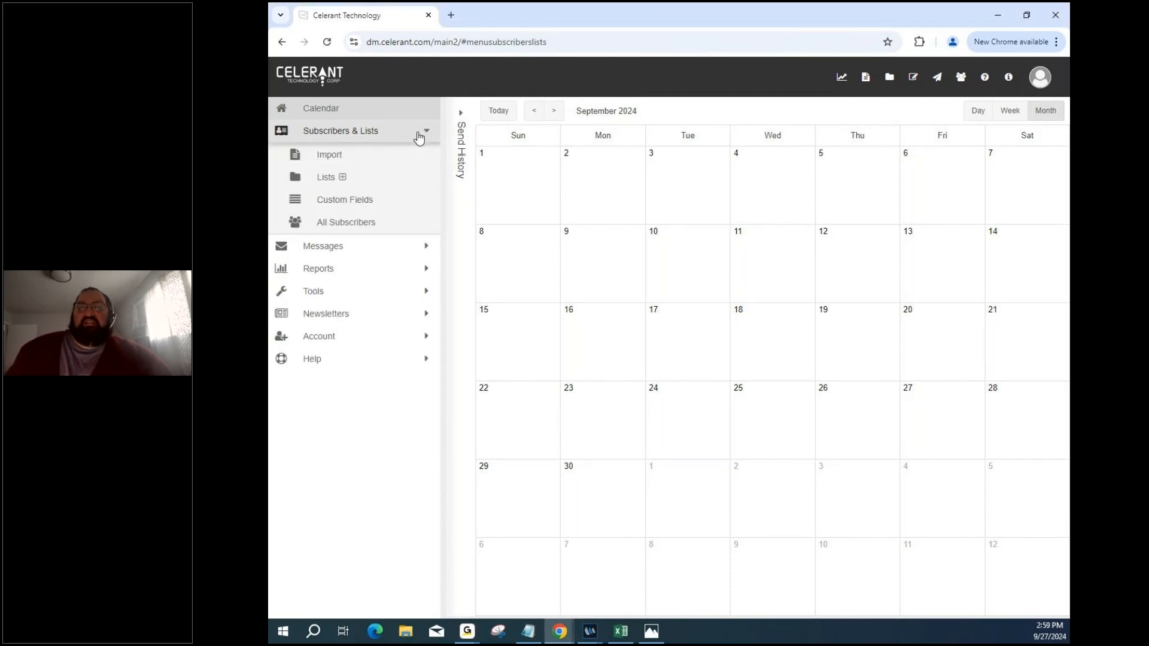
pyautogui.click(407, 221)
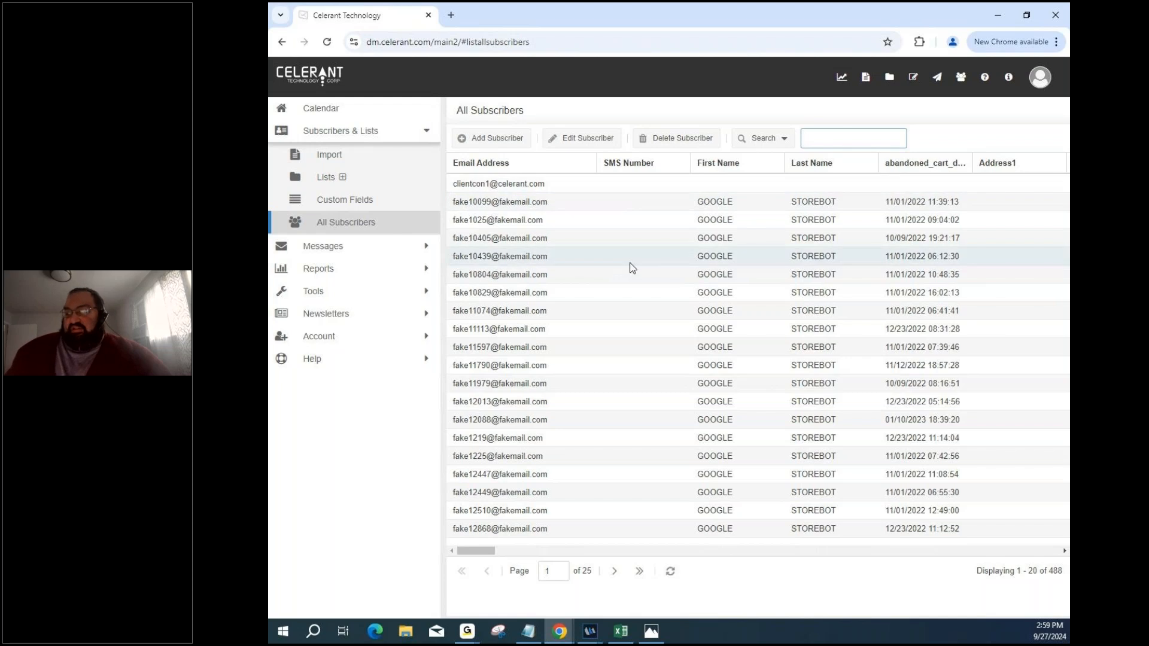
# Autoscroll the subscriber grid right past TY_PURCHASES, zip, TOP_BRAND and store_ids to the Placeholder columns.
pyautogui.middleClick(621, 228)
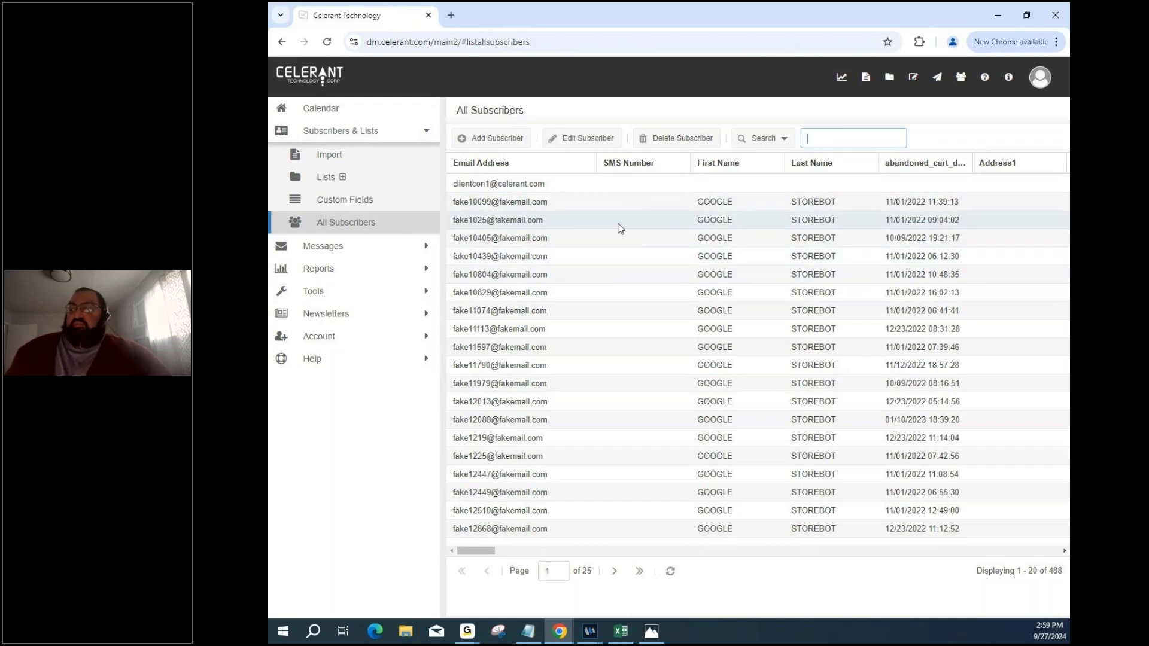
pyautogui.middleClick(662, 230)
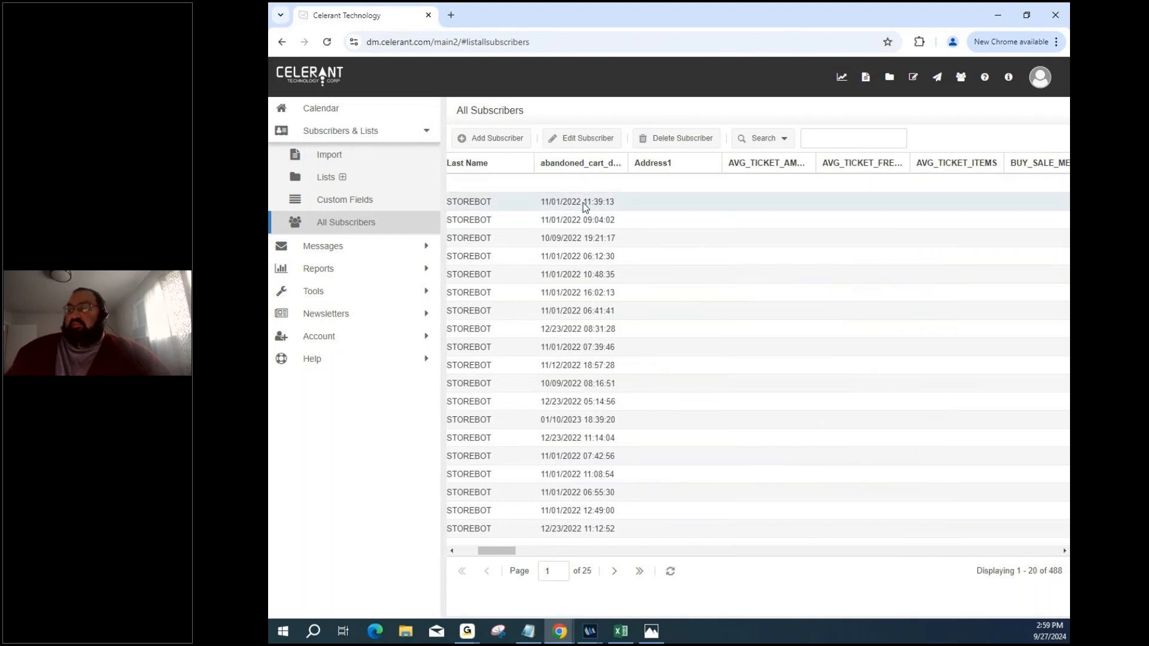
pyautogui.middleClick(686, 201)
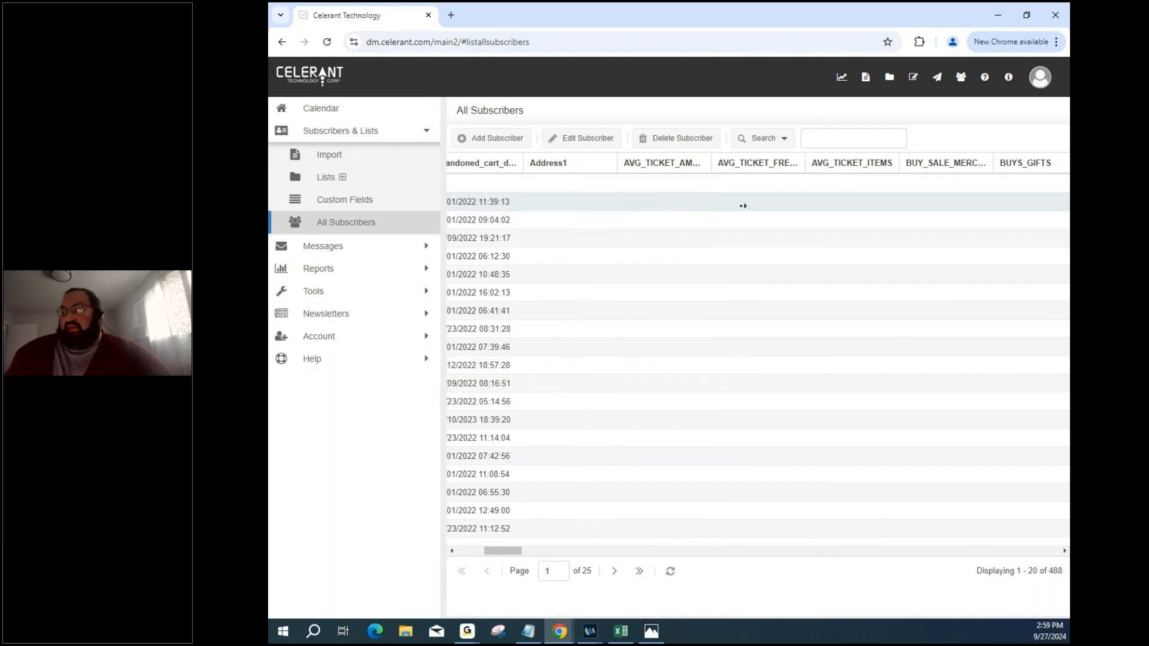
pyautogui.middleClick(734, 199)
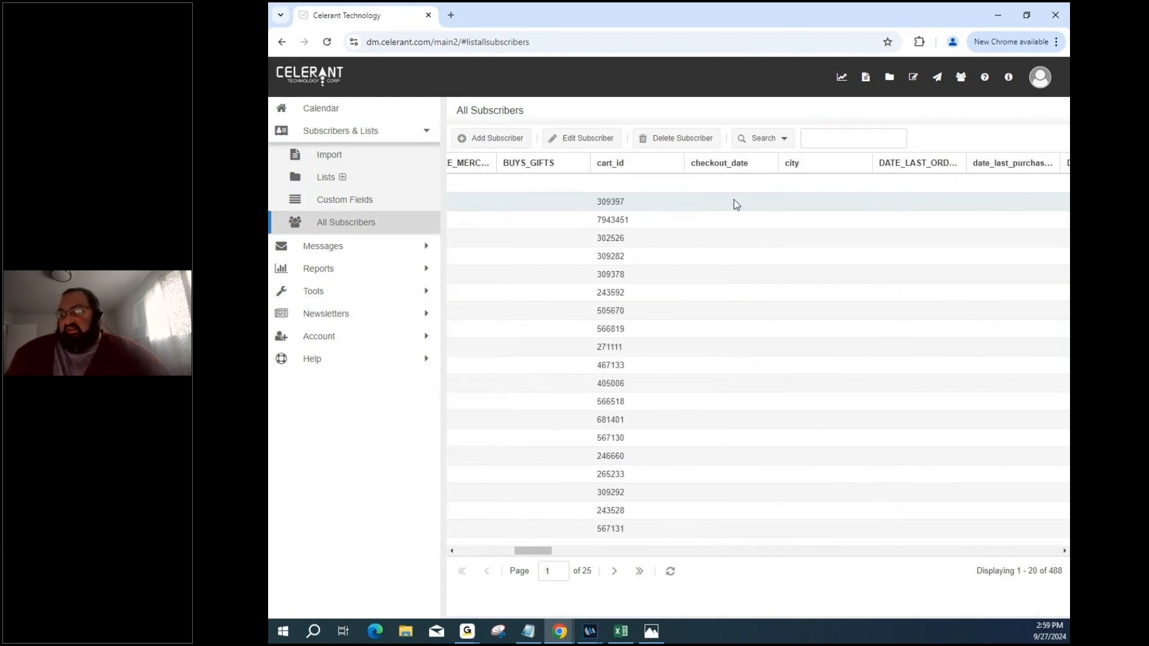
pyautogui.middleClick(727, 202)
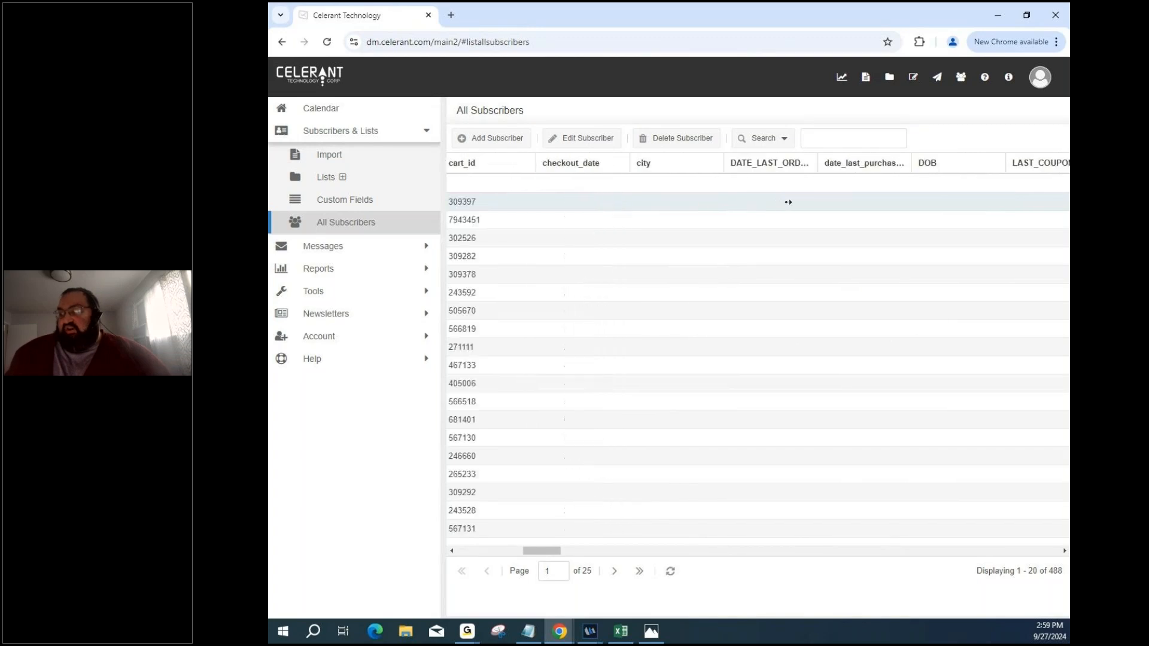
pyautogui.middleClick(785, 208)
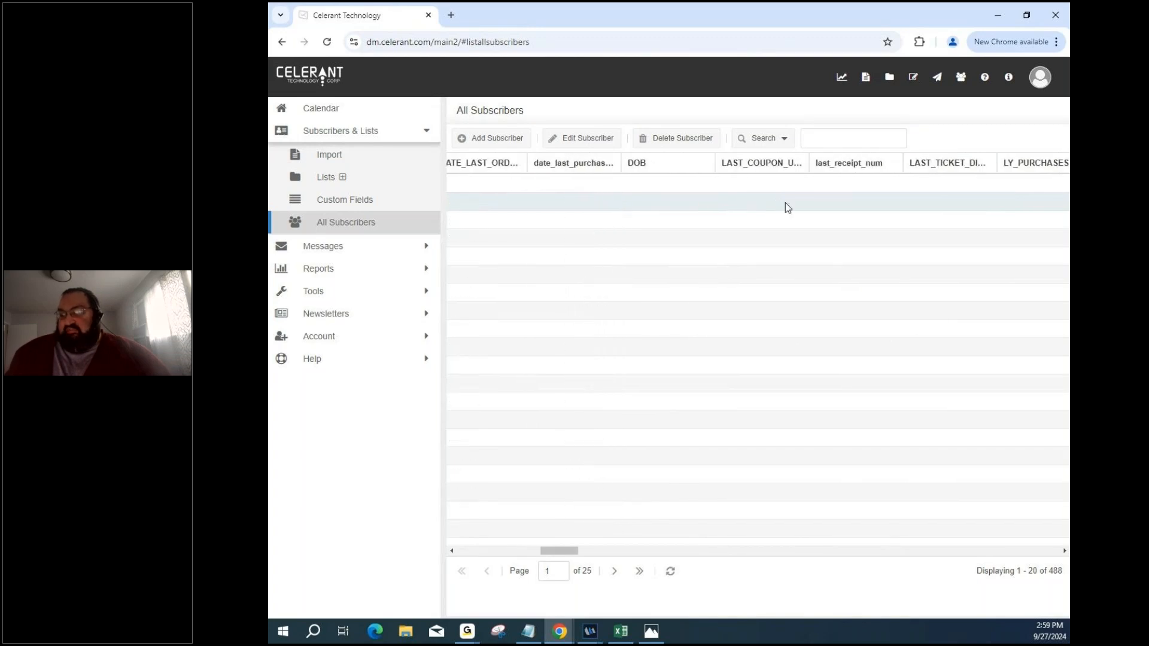
pyautogui.middleClick(698, 180)
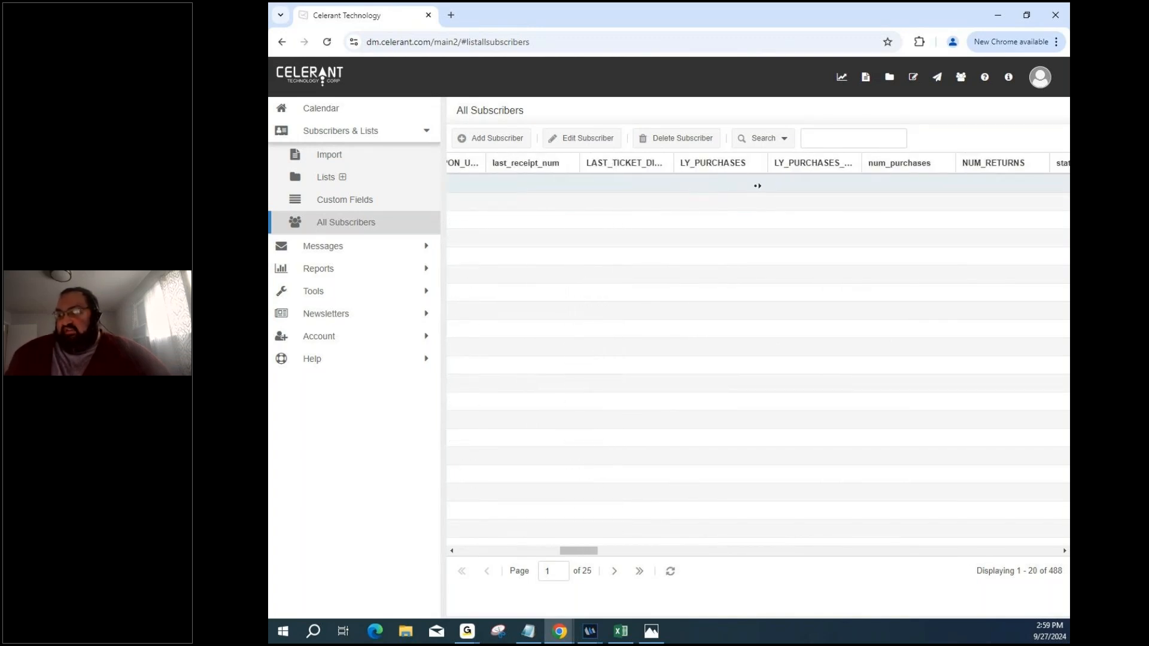
pyautogui.middleClick(757, 186)
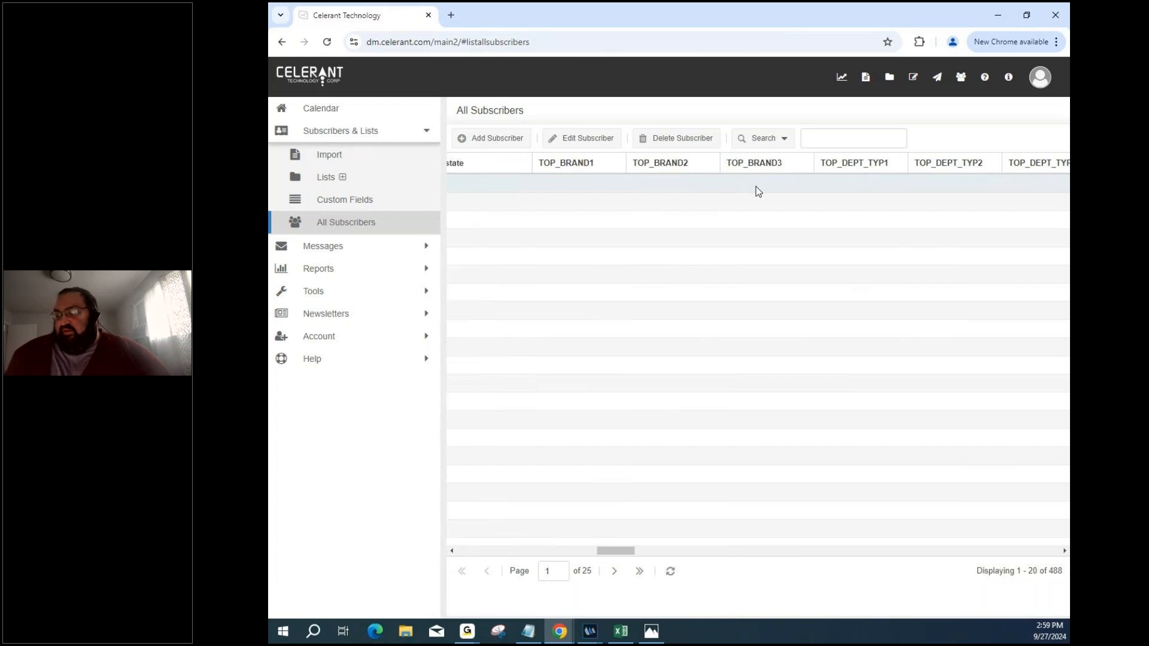
pyautogui.middleClick(756, 186)
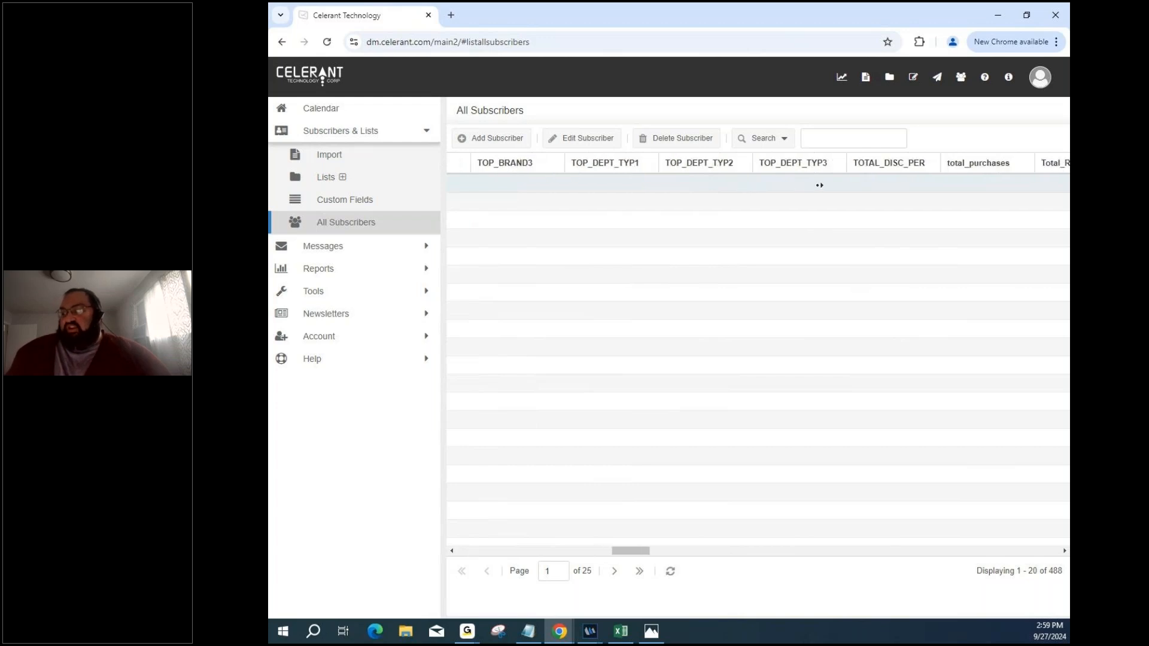
pyautogui.middleClick(818, 186)
pyautogui.middleClick(818, 185)
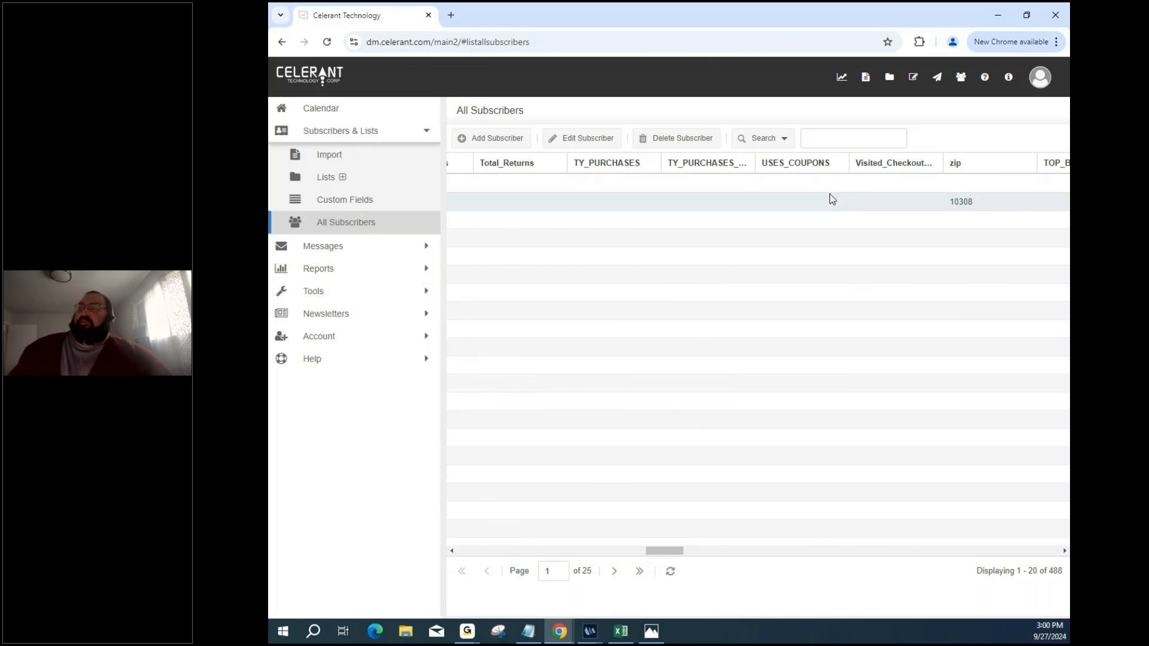
pyautogui.middleClick(828, 194)
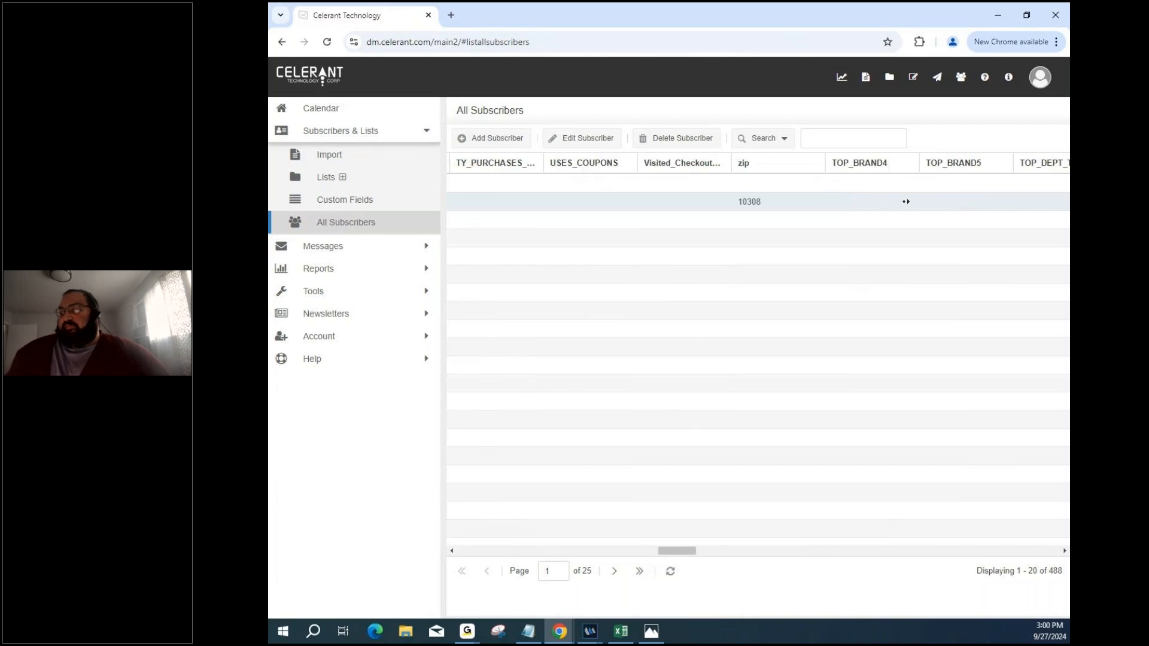
pyautogui.click(902, 200)
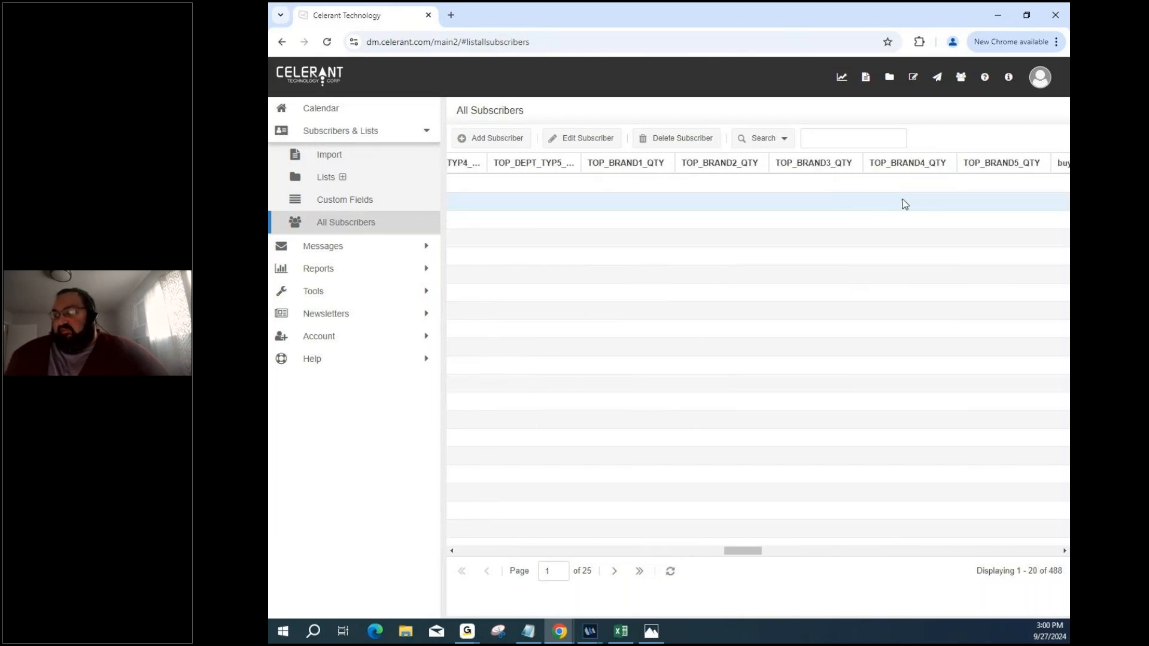
pyautogui.middleClick(890, 207)
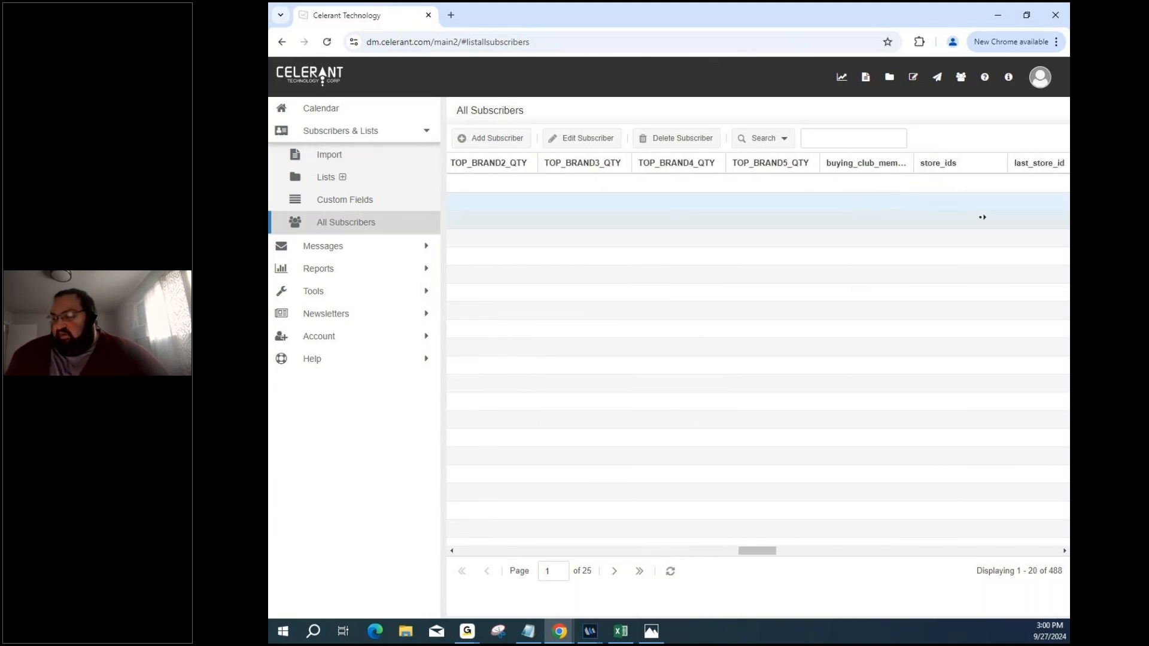
pyautogui.middleClick(902, 216)
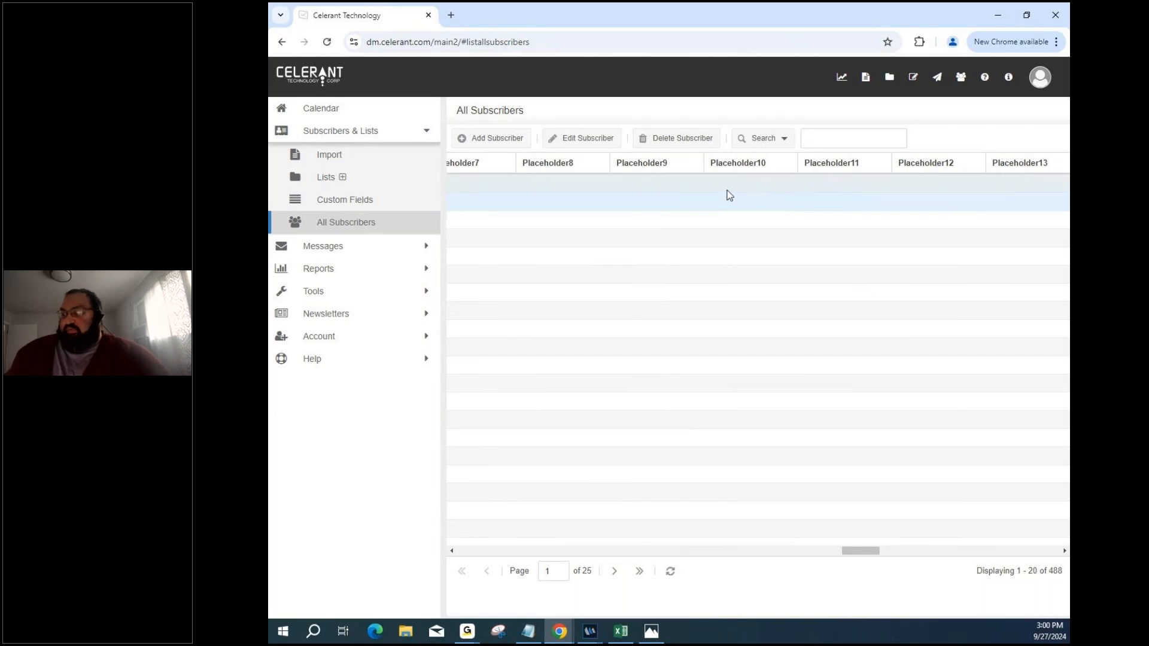
# Scroll the grid right to Email Type, unsubscribe status and Created on, then back to cart_id.
pyautogui.hscroll(5, 787, 200)
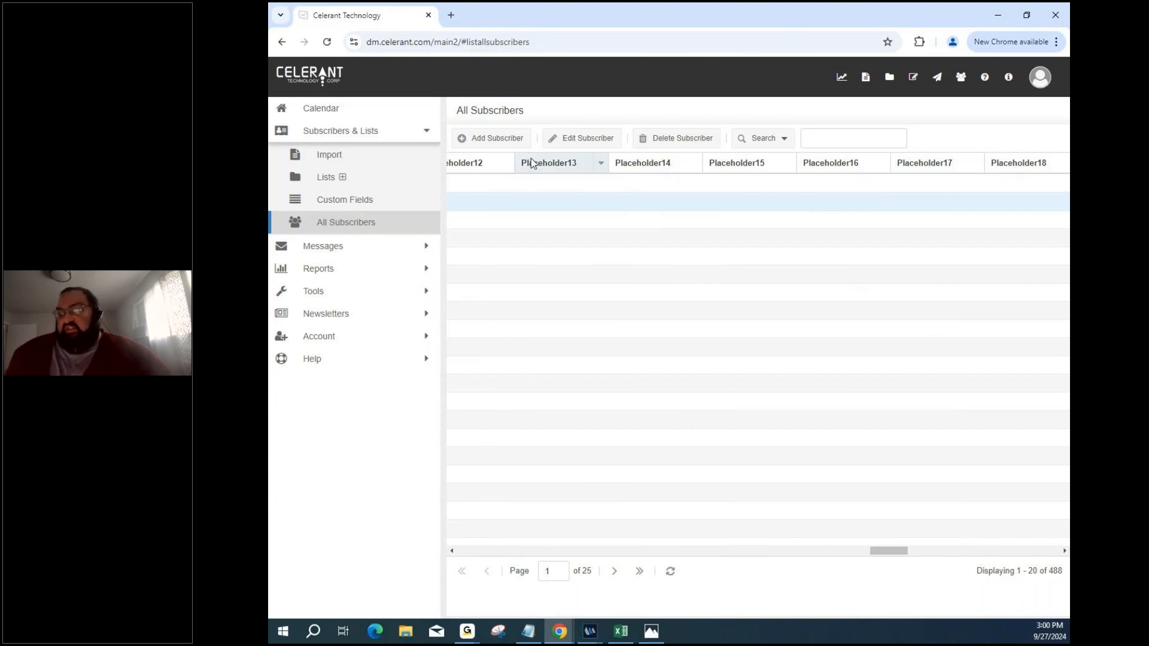
pyautogui.middleClick(559, 226)
pyautogui.middleClick(670, 235)
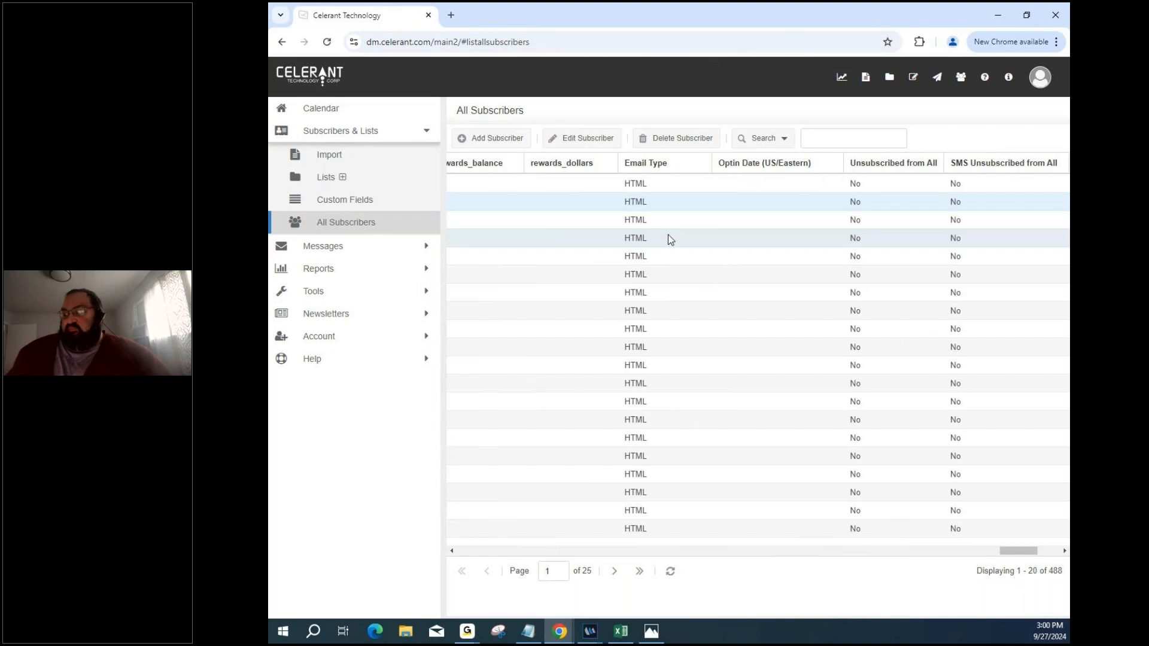
pyautogui.middleClick(650, 233)
pyautogui.middleClick(591, 234)
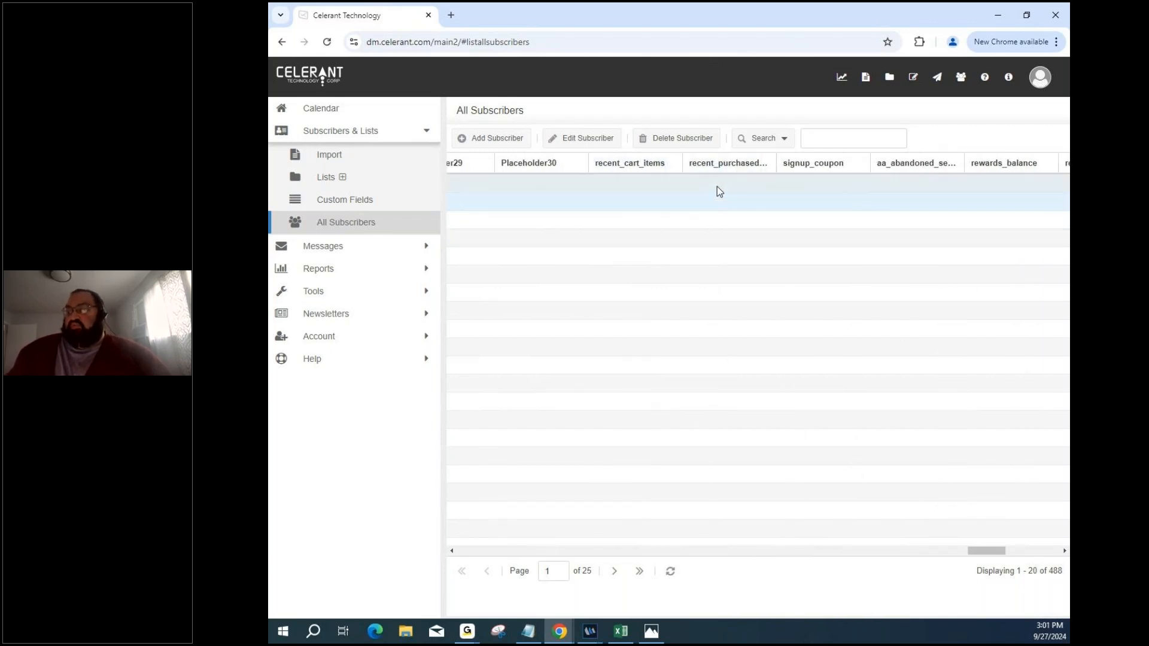
pyautogui.middleClick(731, 262)
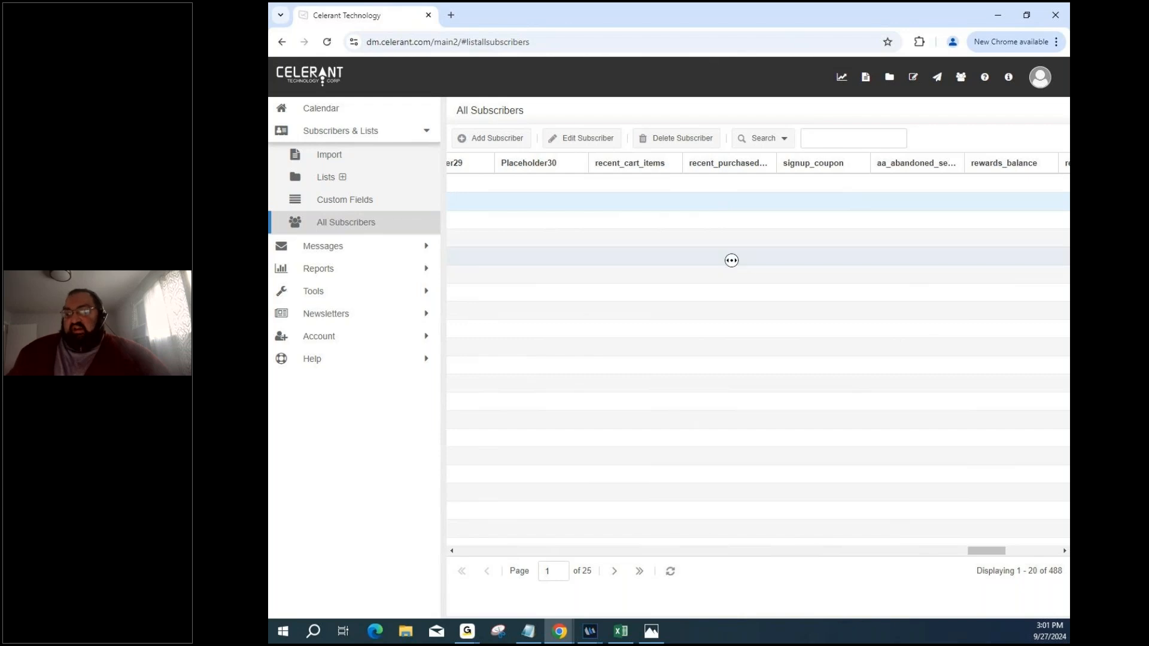
pyautogui.middleClick(778, 264)
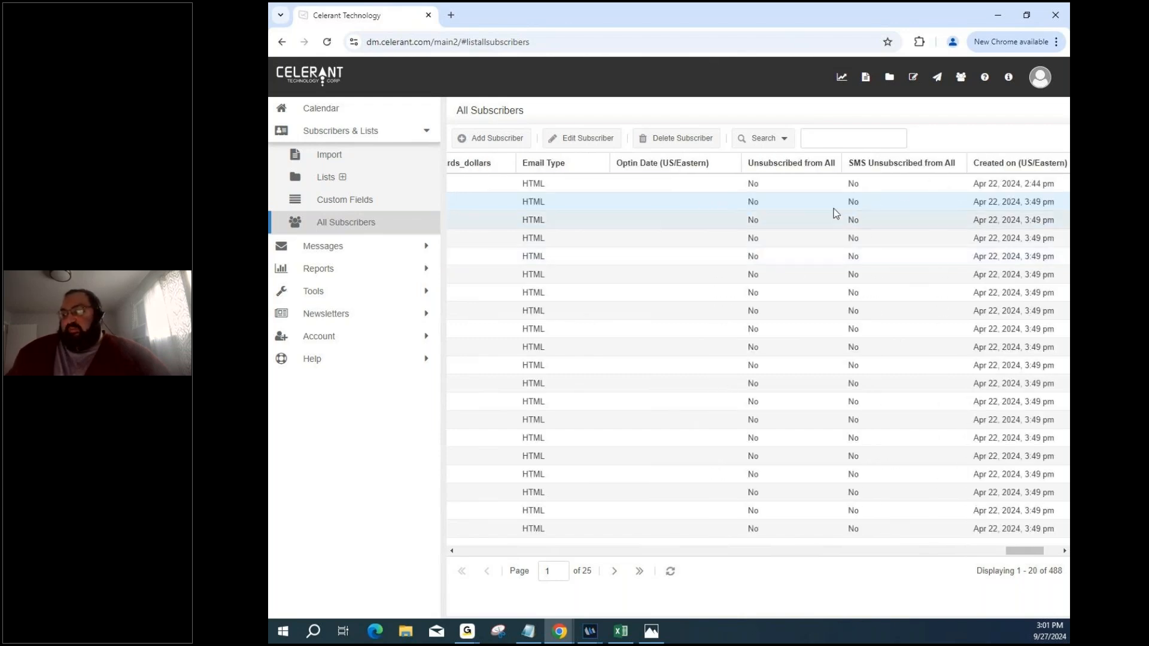
pyautogui.middleClick(694, 226)
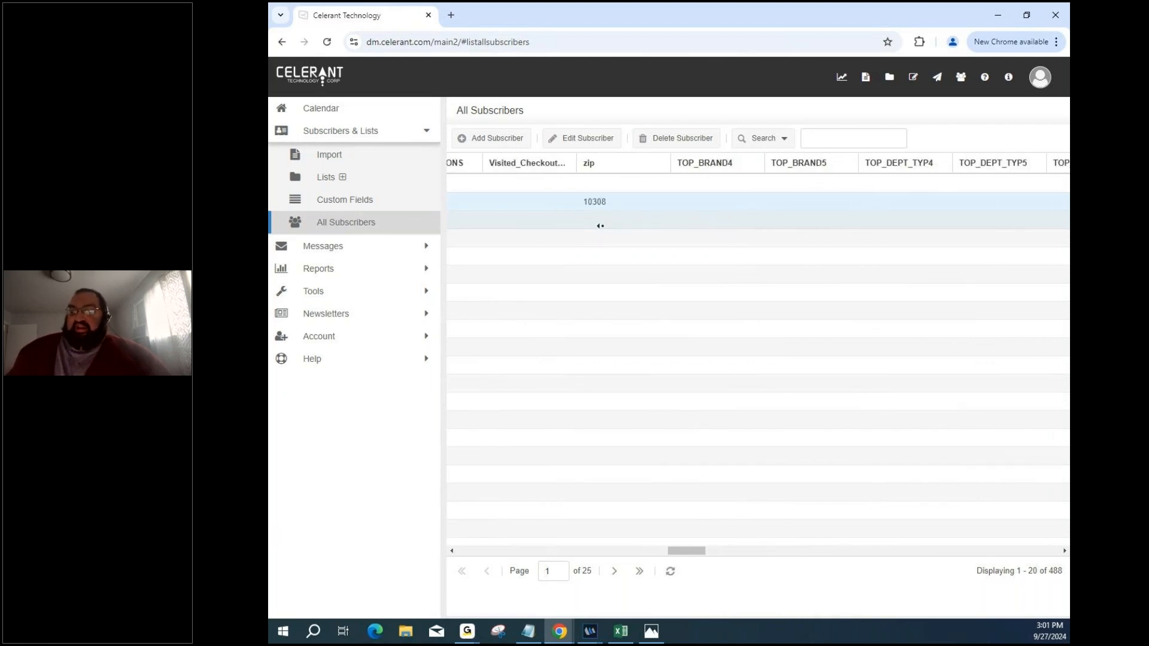
pyautogui.middleClick(602, 226)
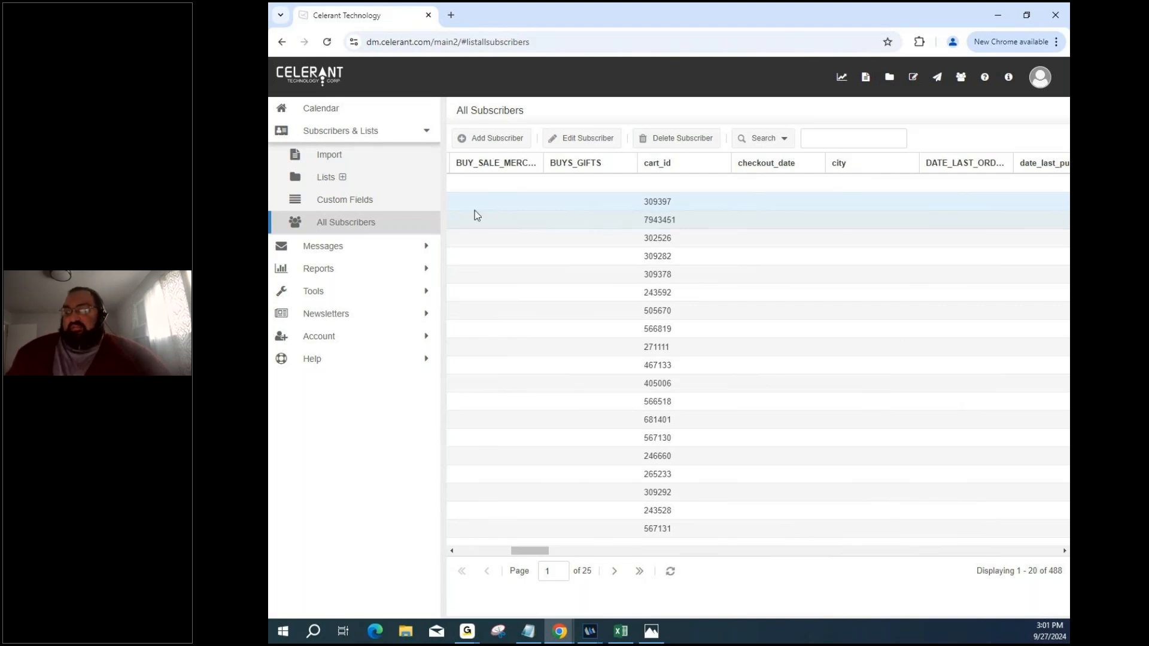
# Add a new list from the Lists page and choose Create Dynamic List.
pyautogui.click(393, 183)
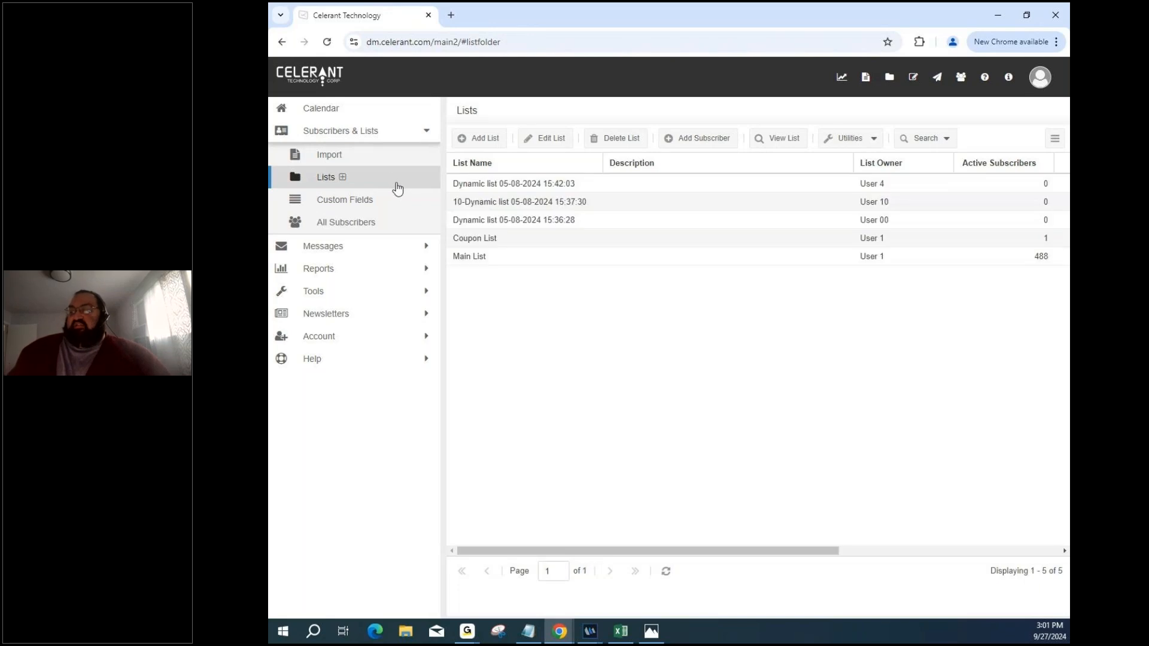
pyautogui.click(484, 142)
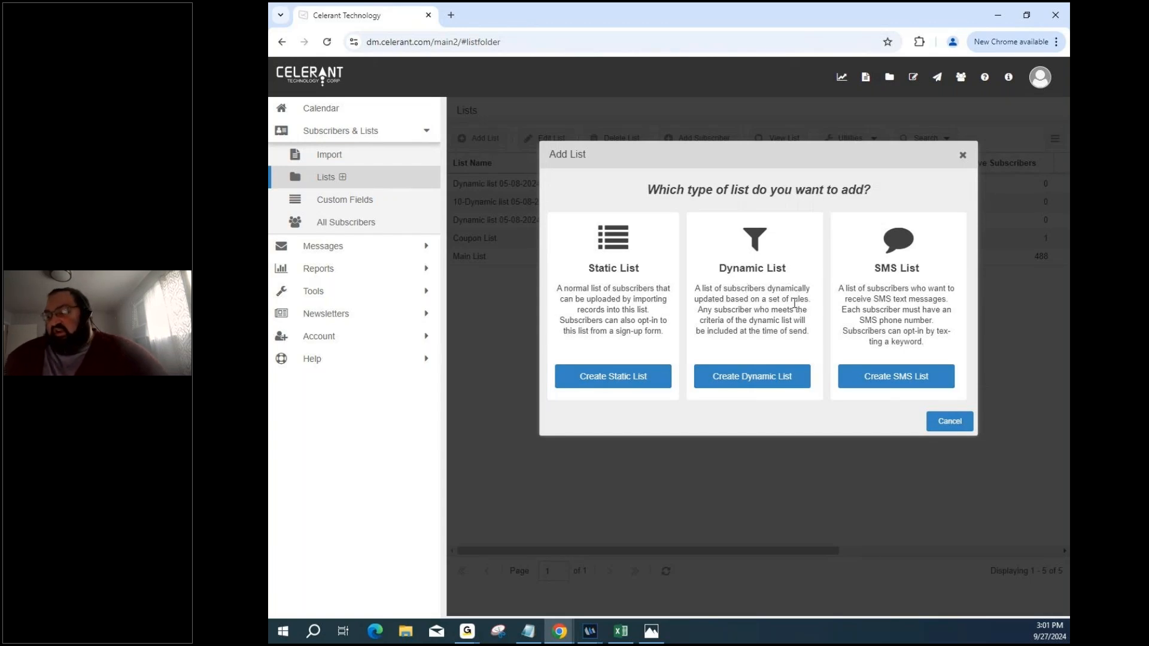
pyautogui.click(761, 376)
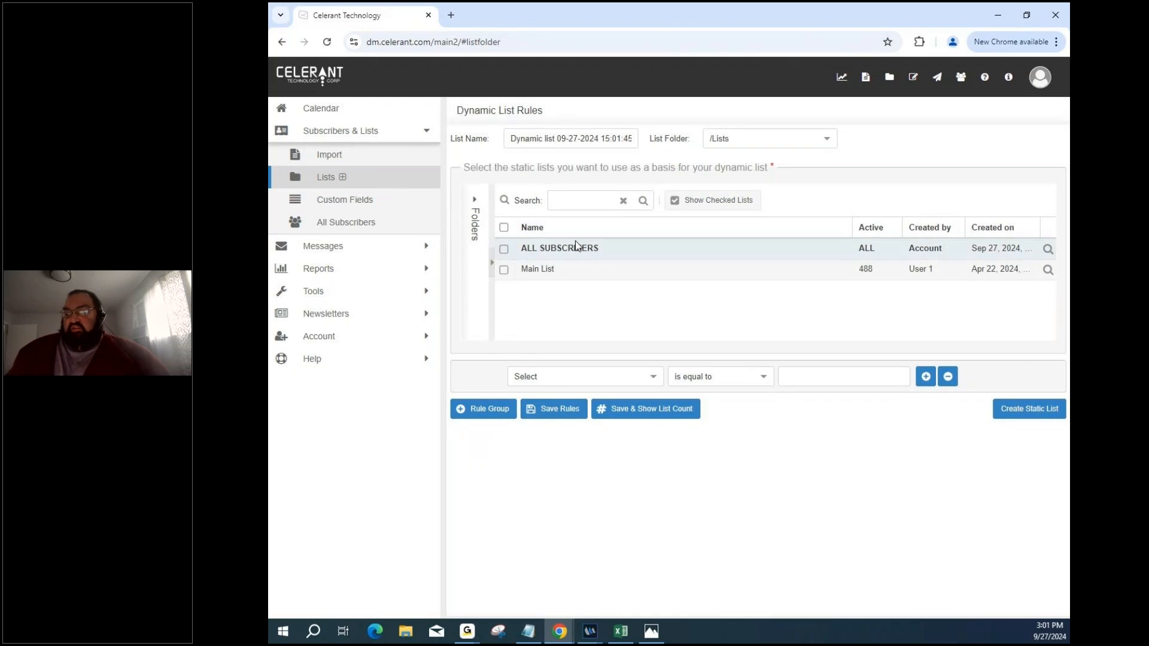
# Browse the custom fields offered in the first rule's field dropdown.
pyautogui.click(654, 385)
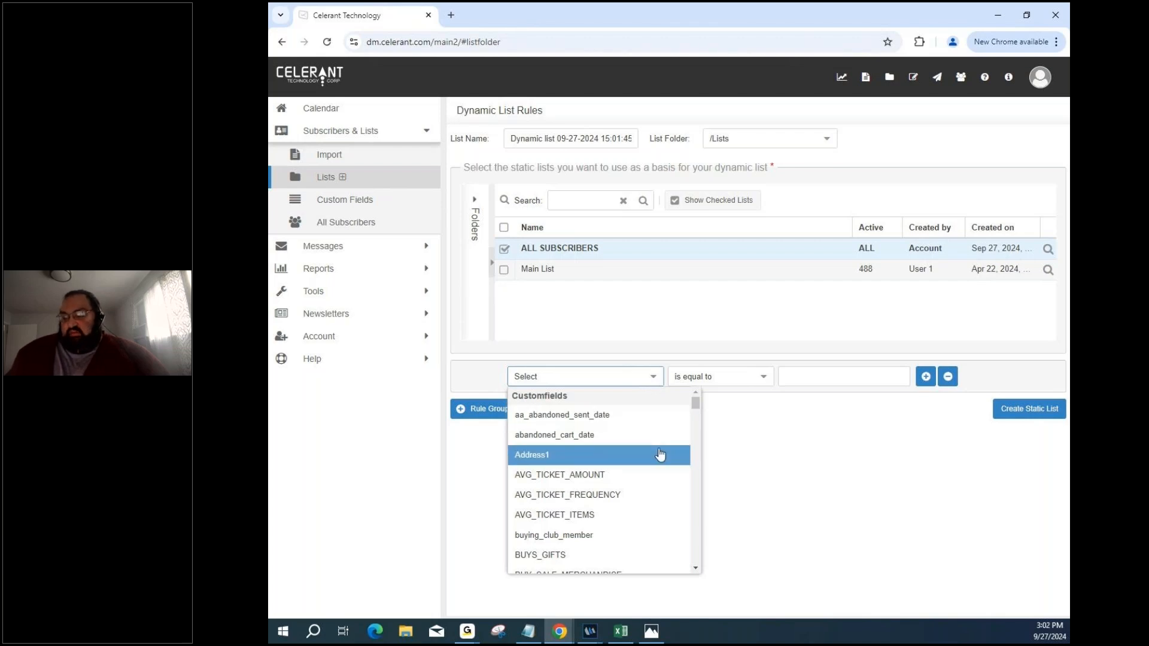
pyautogui.scroll(-2, 660, 455)
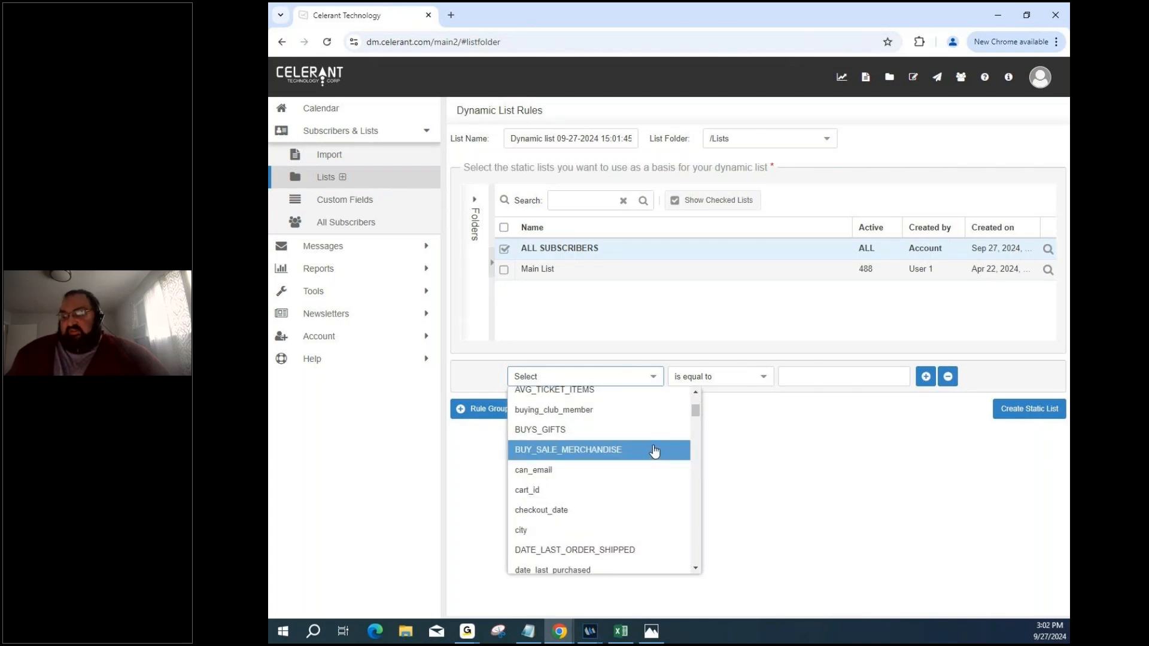
pyautogui.scroll(-6, 654, 452)
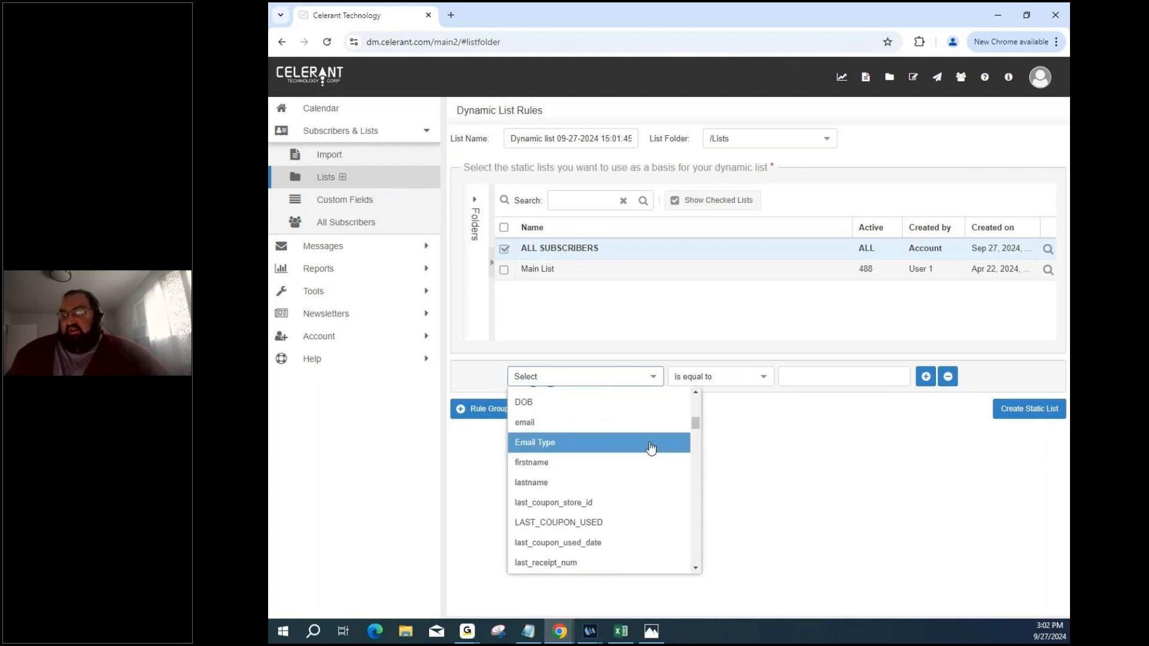
pyautogui.scroll(-4, 649, 446)
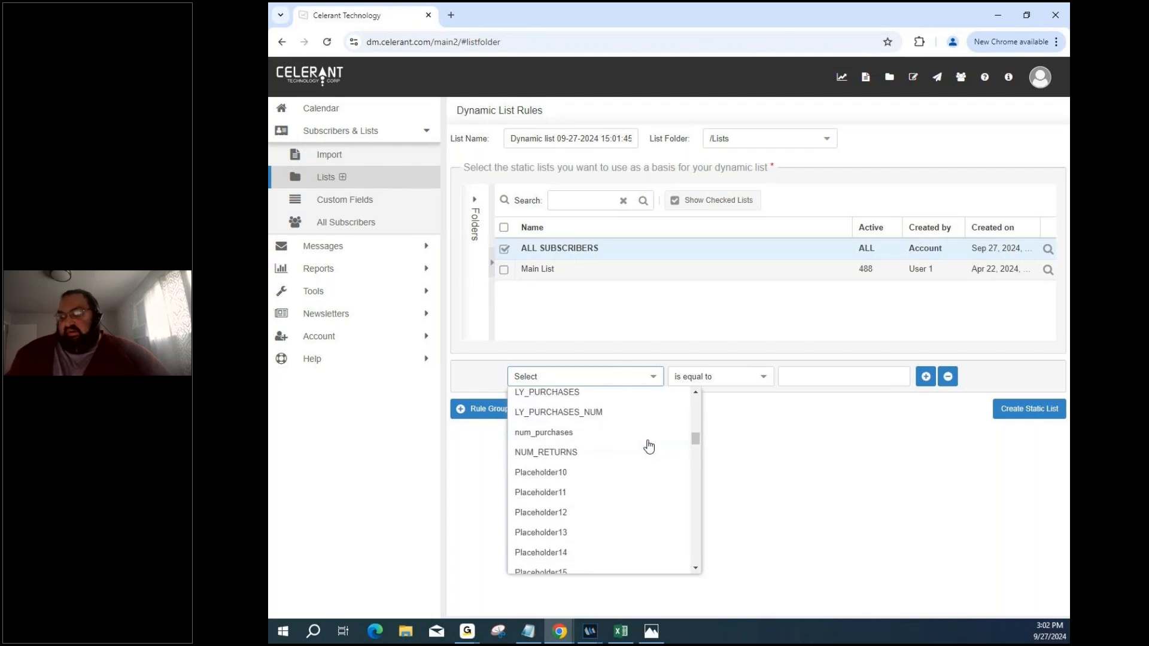
pyautogui.scroll(-5, 648, 446)
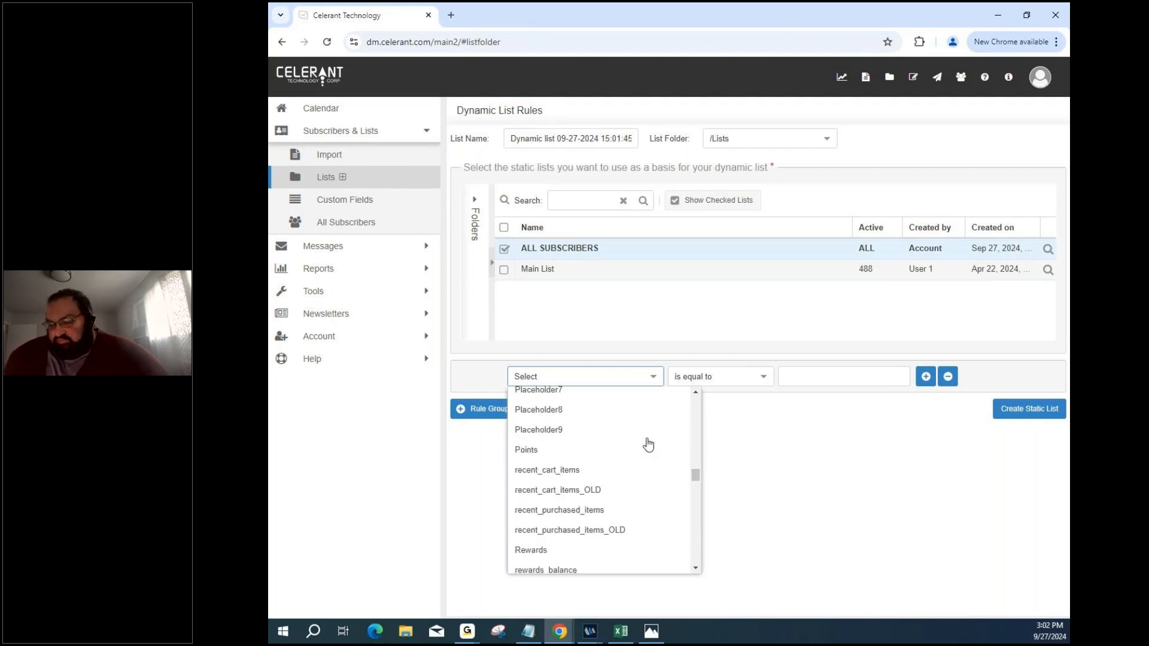
pyautogui.scroll(-2, 648, 446)
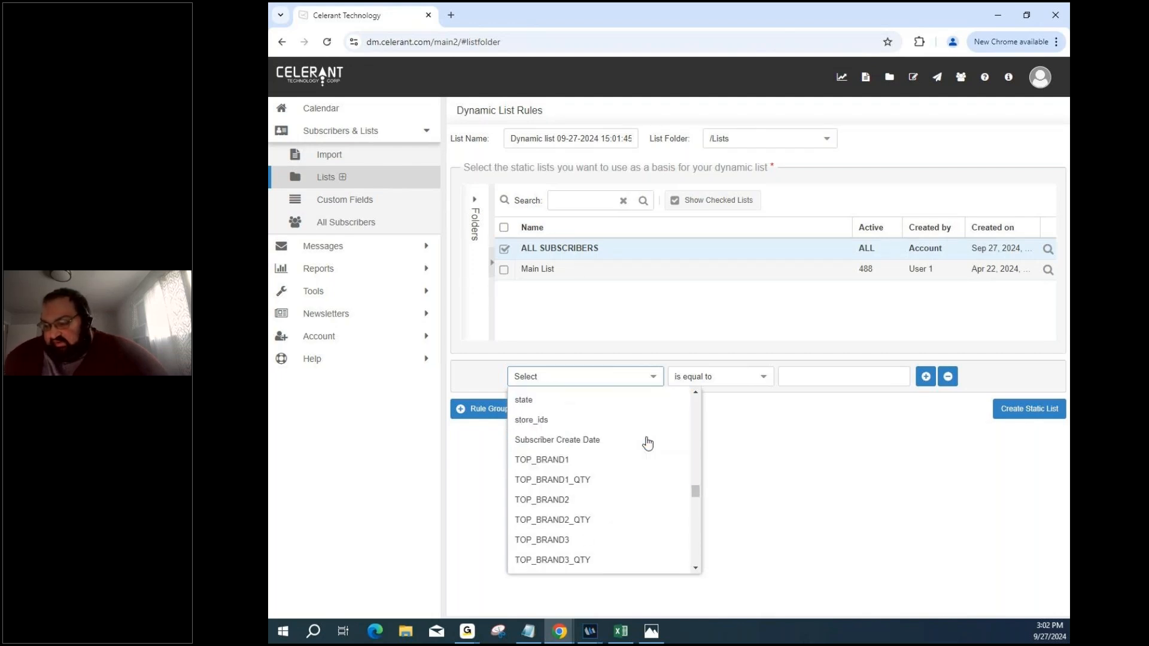
# Set the first rule's field to TOP_BRAND1 with the 'is equal to' condition.
pyautogui.click(631, 459)
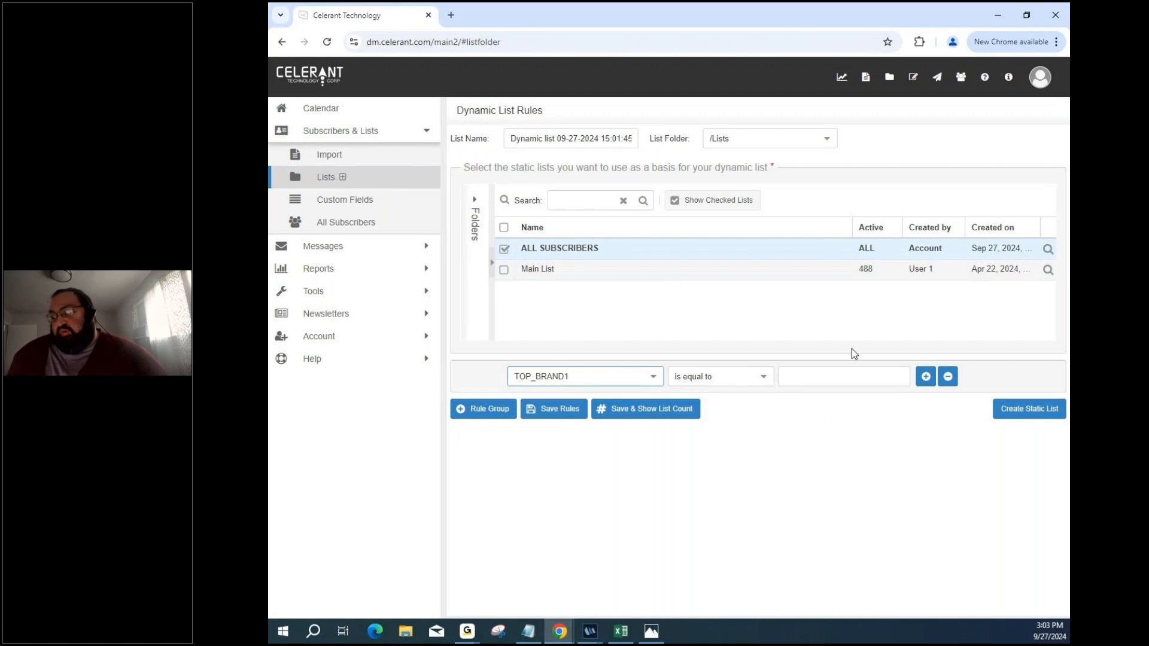
# Add several rule rows, then delete extras, leaving one blank 'and' rule below TOP_BRAND1.
pyautogui.click(926, 377)
pyautogui.click(926, 404)
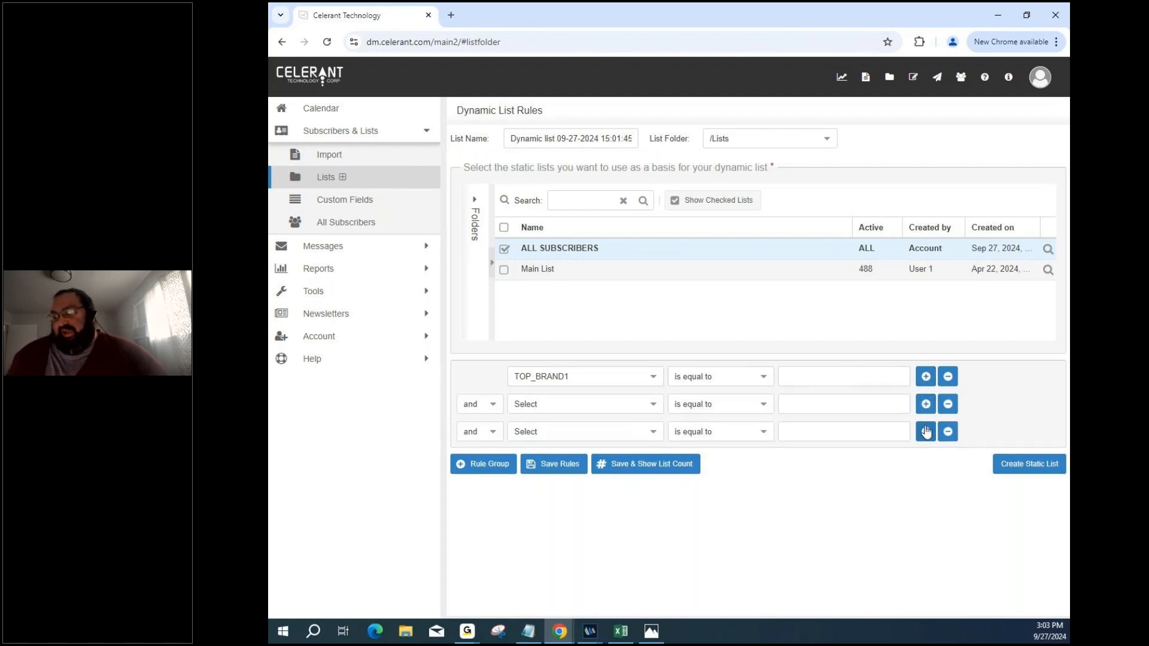
pyautogui.click(926, 432)
pyautogui.click(925, 459)
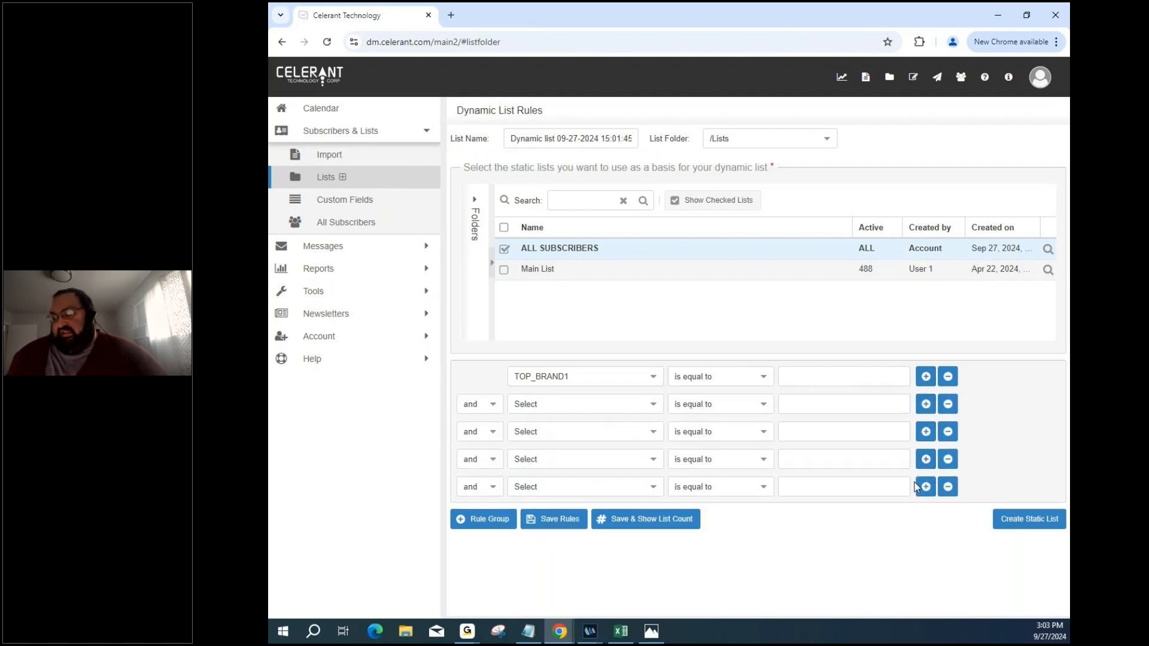
pyautogui.click(925, 487)
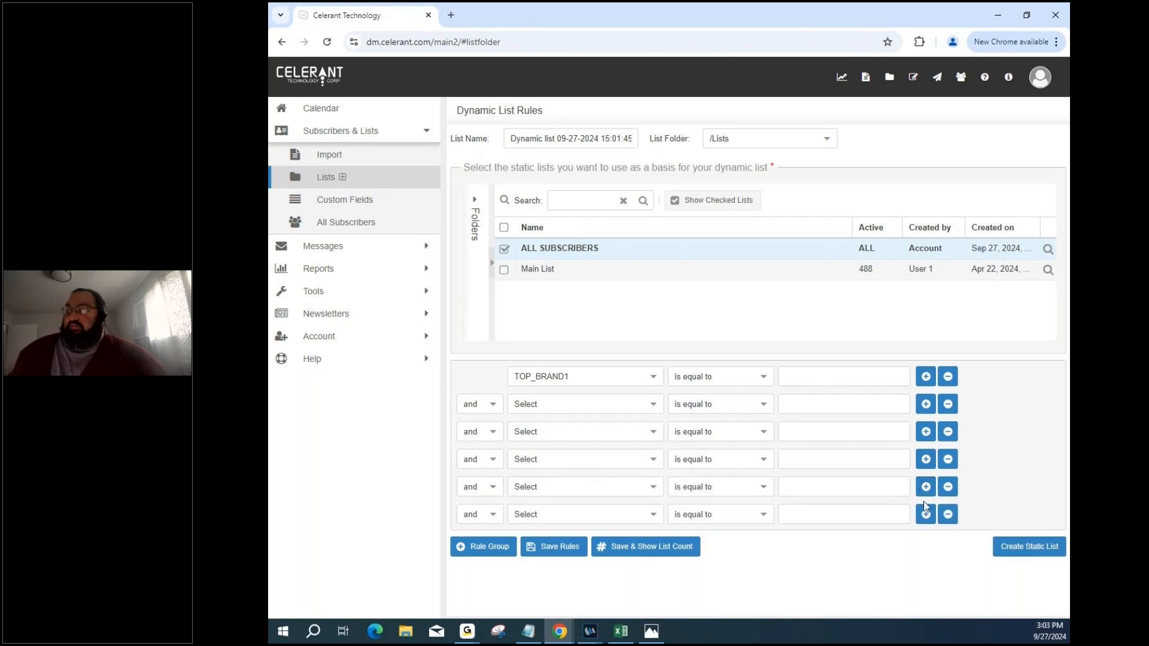
pyautogui.click(948, 514)
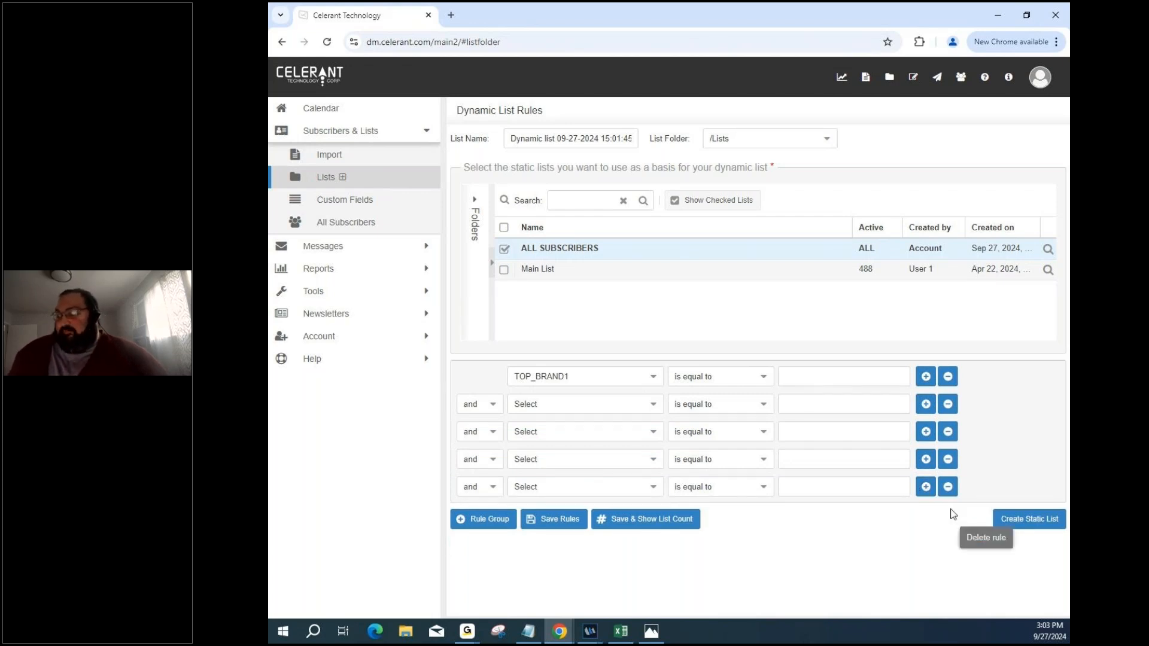
pyautogui.click(948, 487)
pyautogui.click(949, 459)
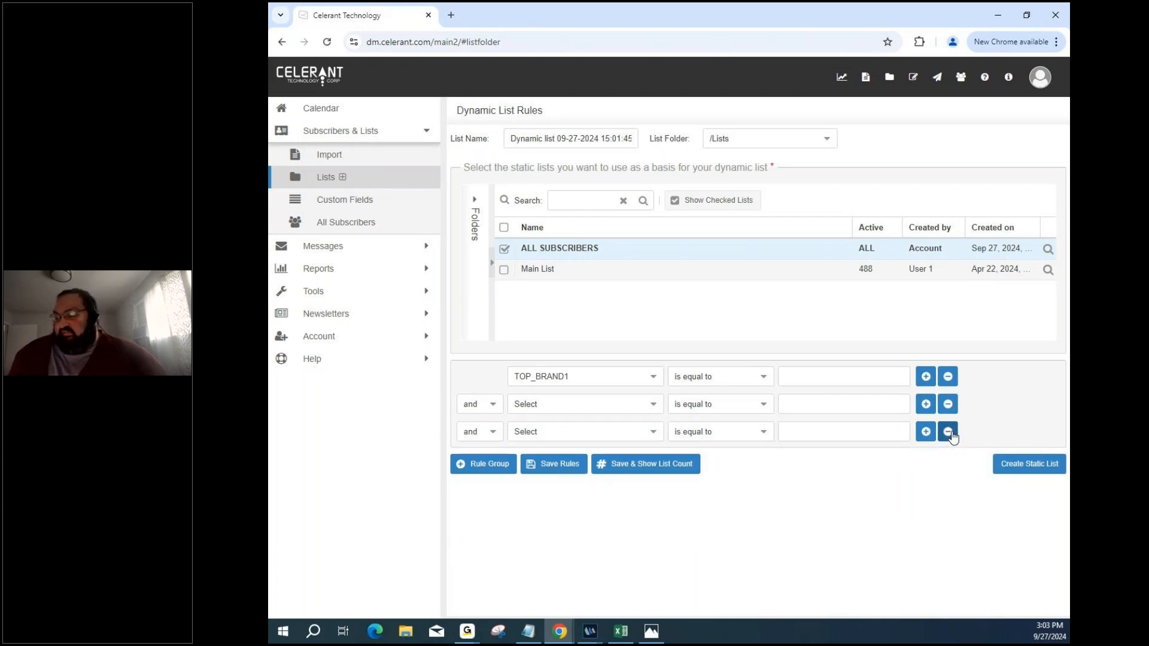
pyautogui.click(949, 434)
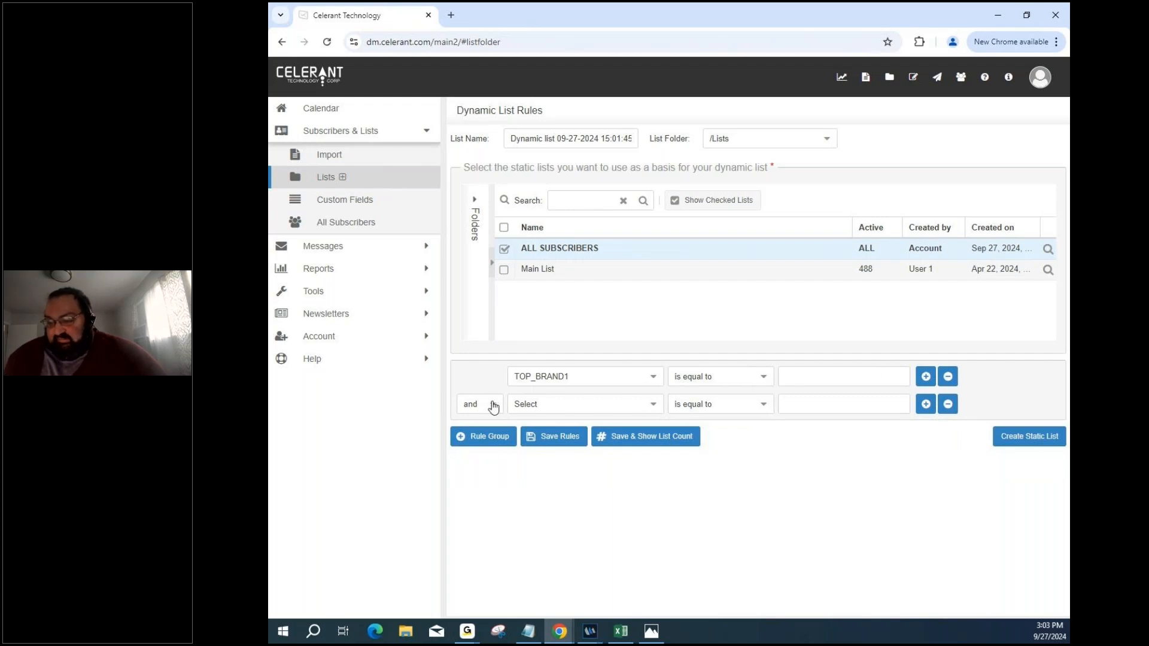
# Set the second rule's field to checkout_date, leaving the comparison at 'is equal to'.
pyautogui.click(653, 405)
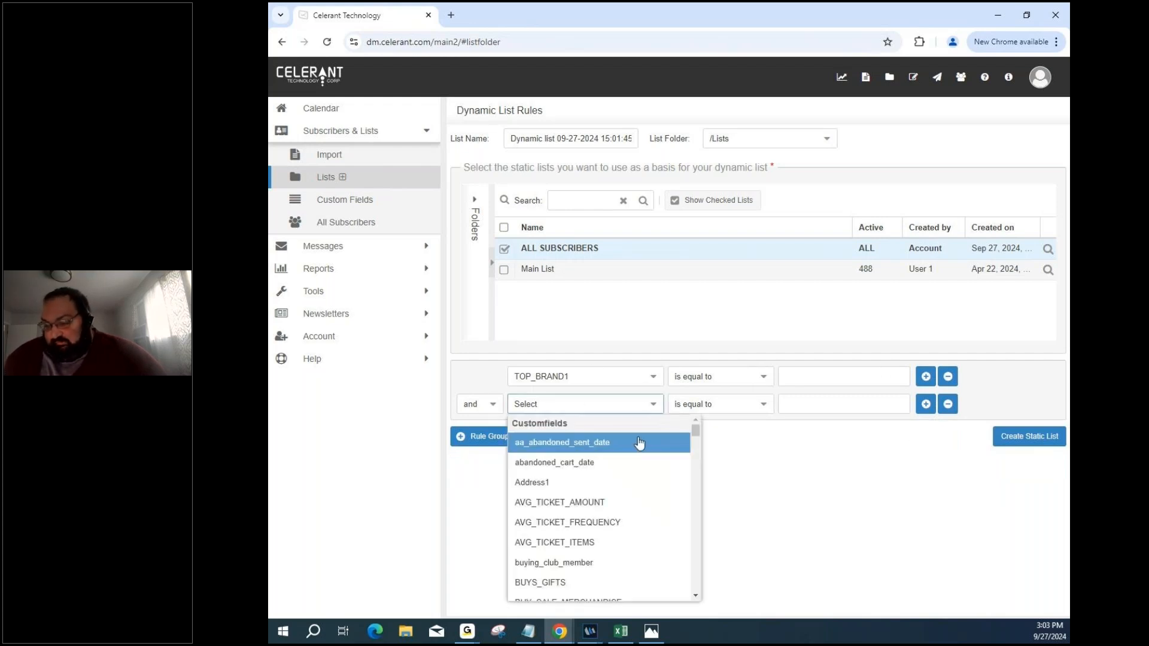
pyautogui.scroll(-1, 641, 444)
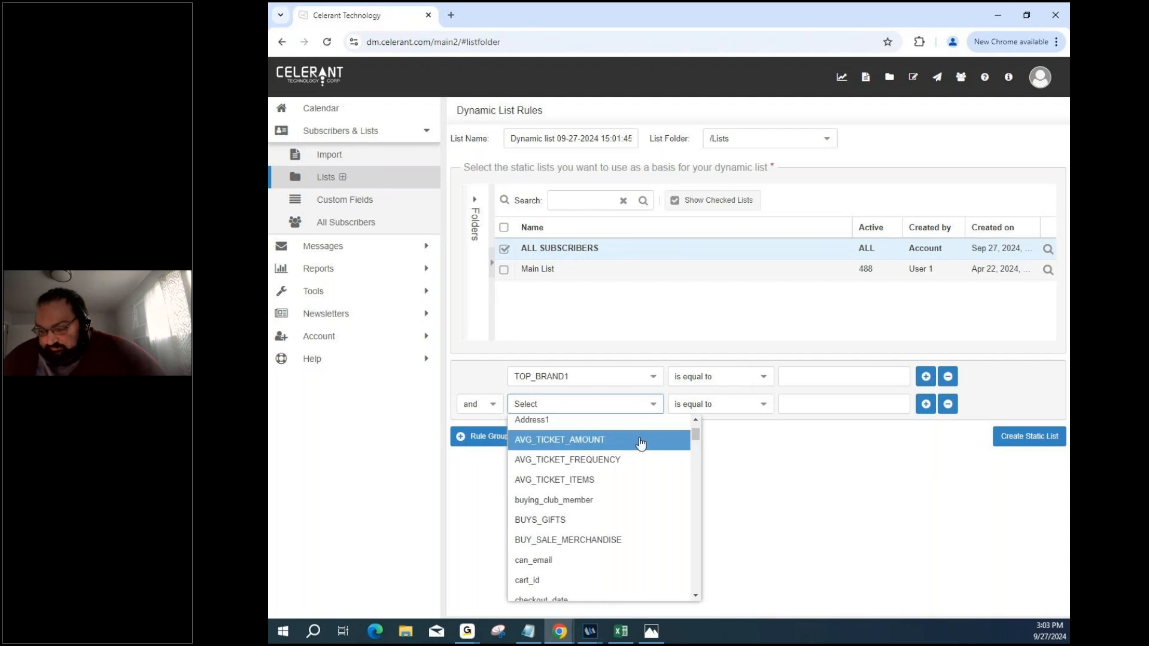
pyautogui.scroll(-2, 639, 444)
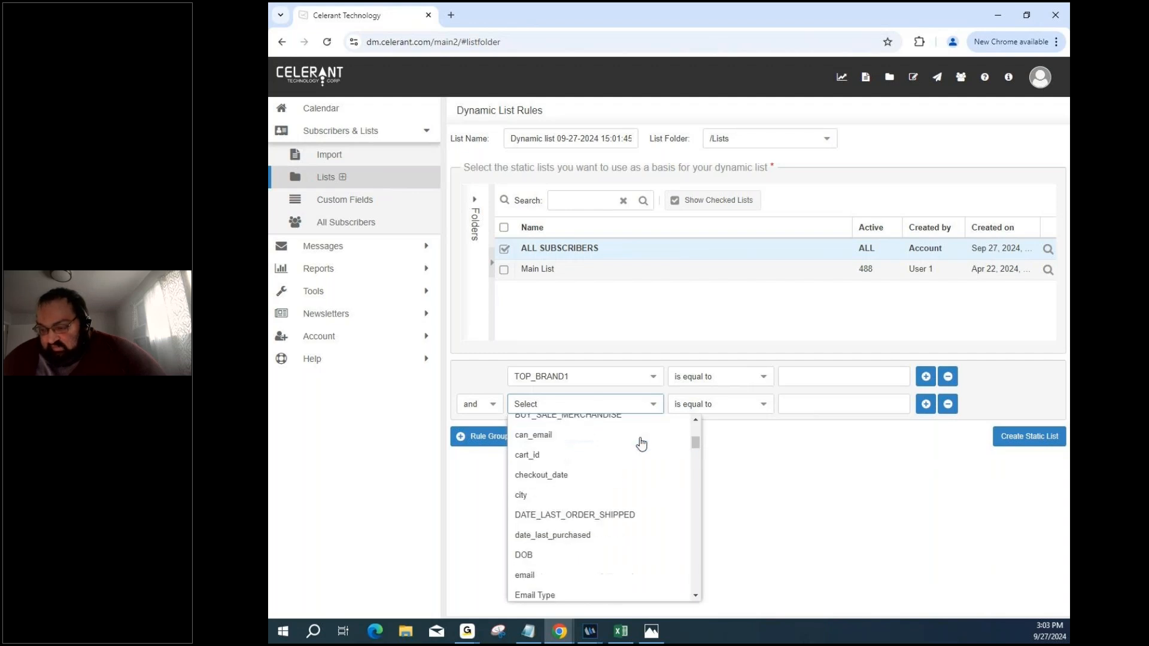
pyautogui.click(598, 474)
pyautogui.click(730, 404)
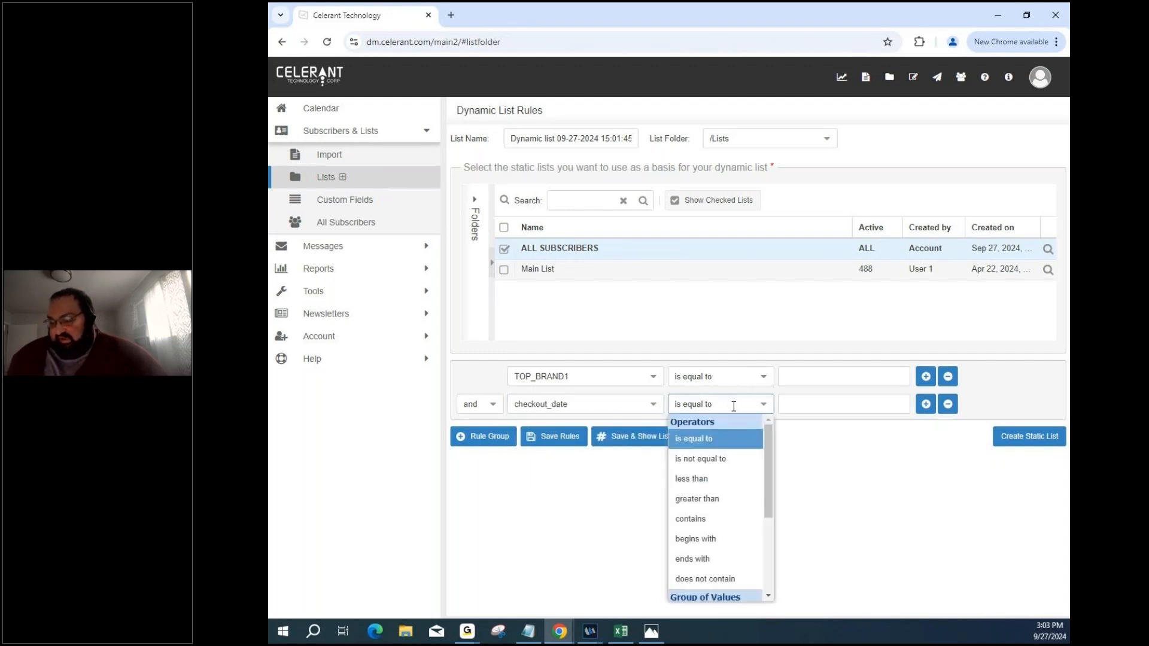
pyautogui.scroll(-1, 718, 515)
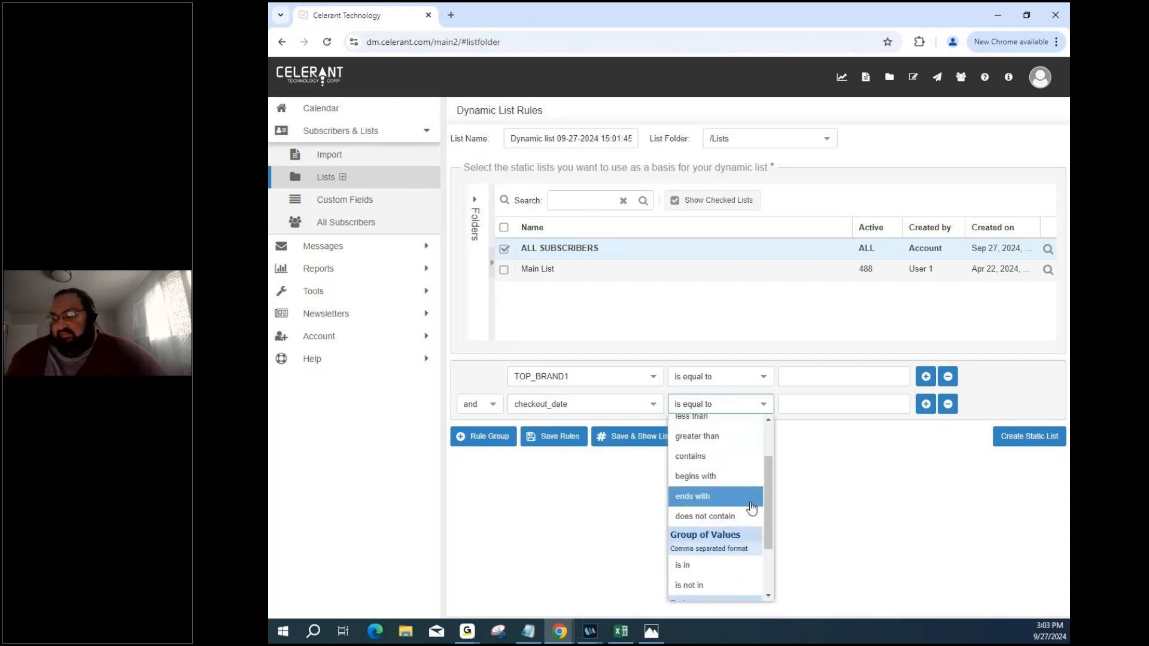
pyautogui.click(851, 418)
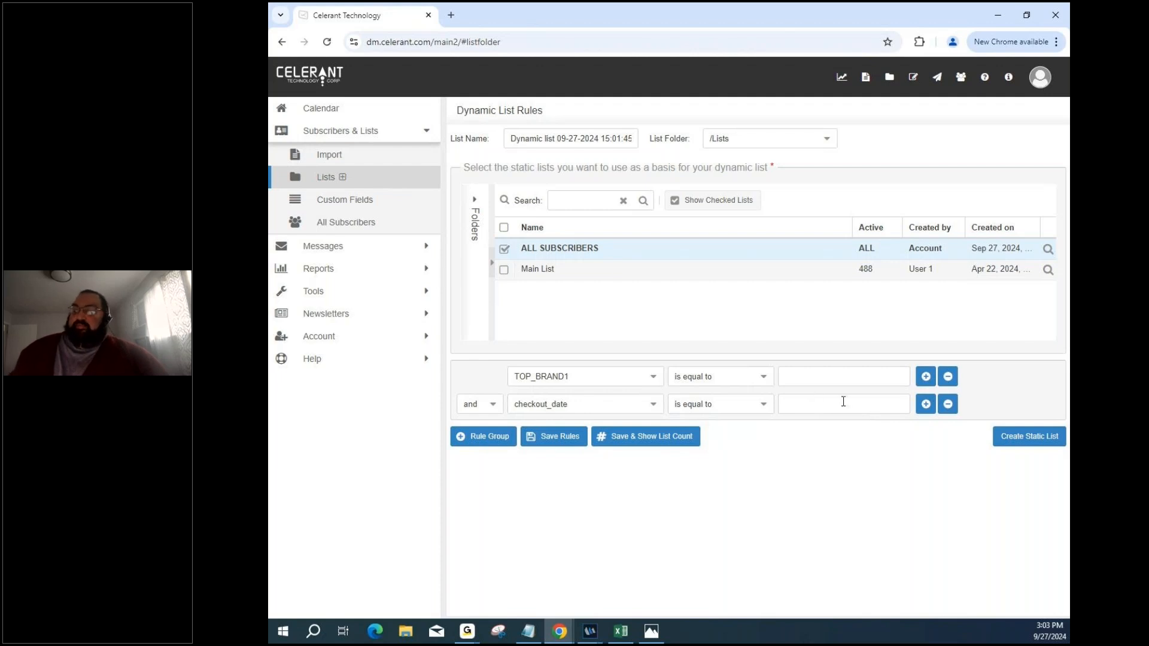
# Scroll the first rule's field list through the Subscriber Interactions and Geo Location criteria.
pyautogui.click(654, 379)
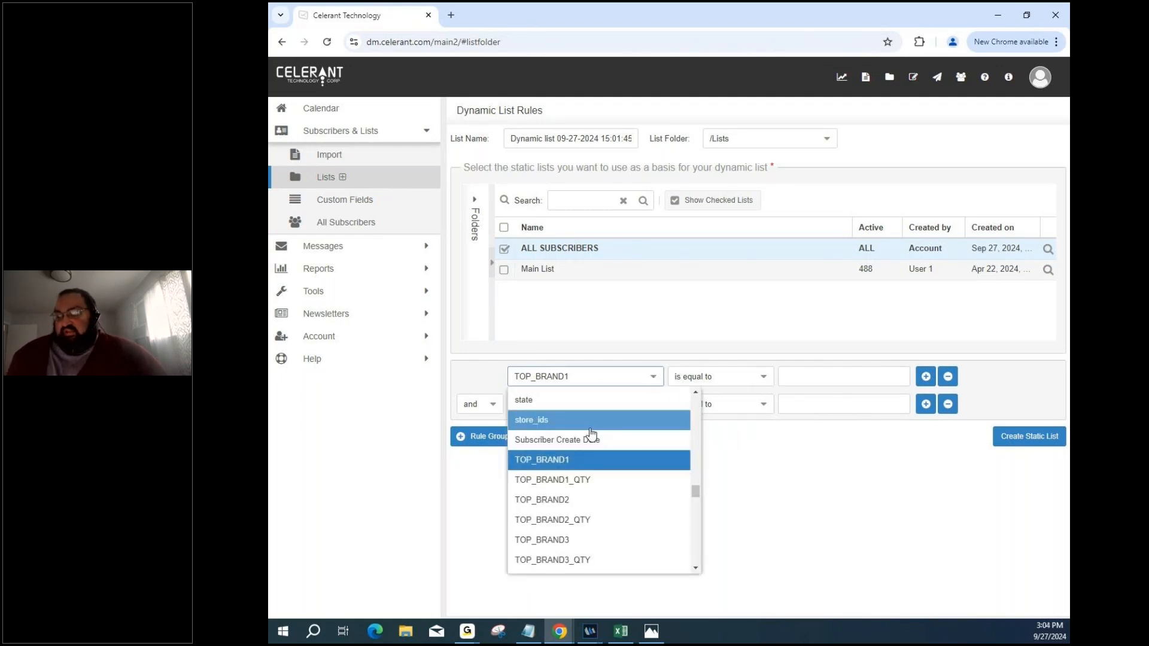
pyautogui.scroll(-5, 591, 432)
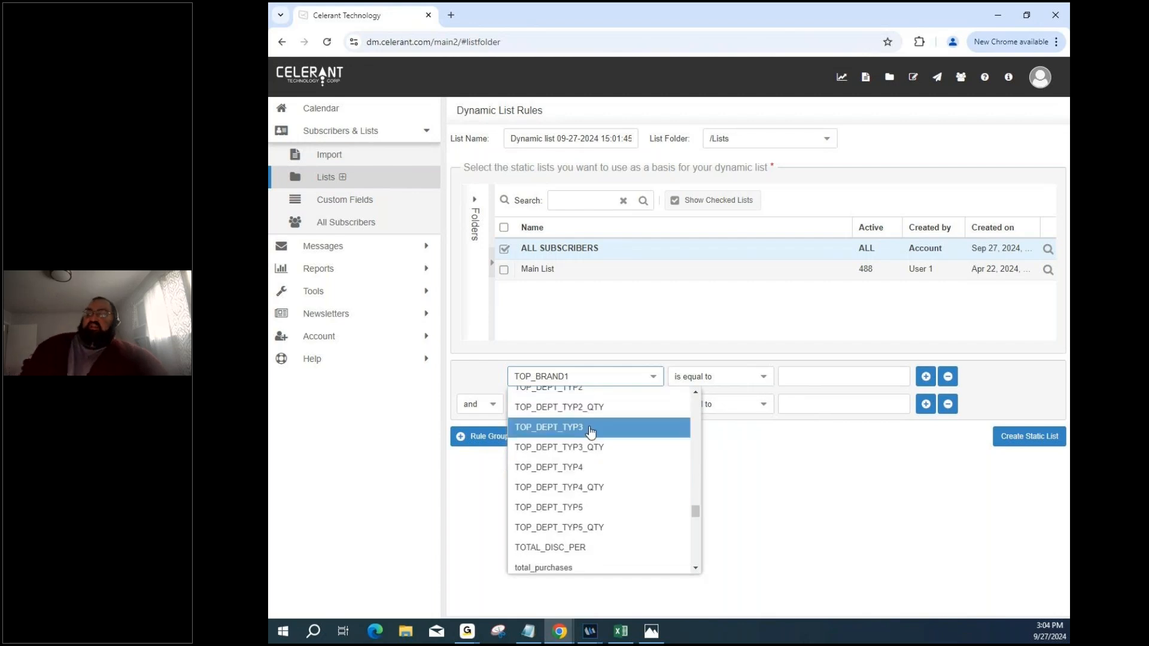
pyautogui.scroll(-6, 591, 431)
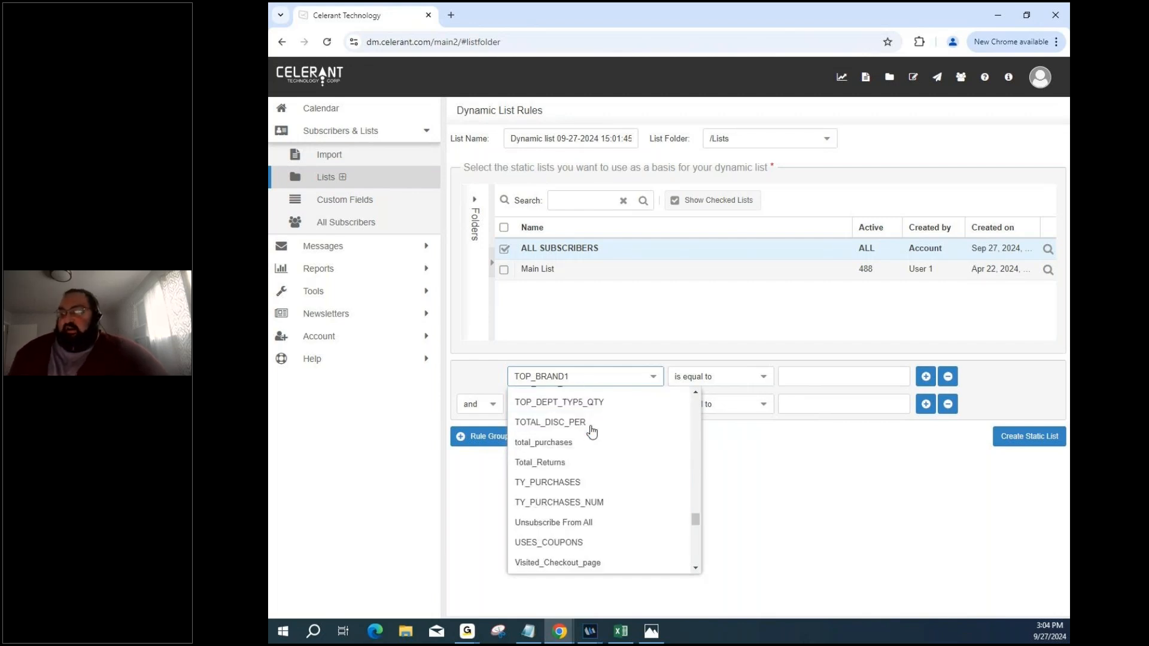
pyautogui.scroll(-2, 593, 425)
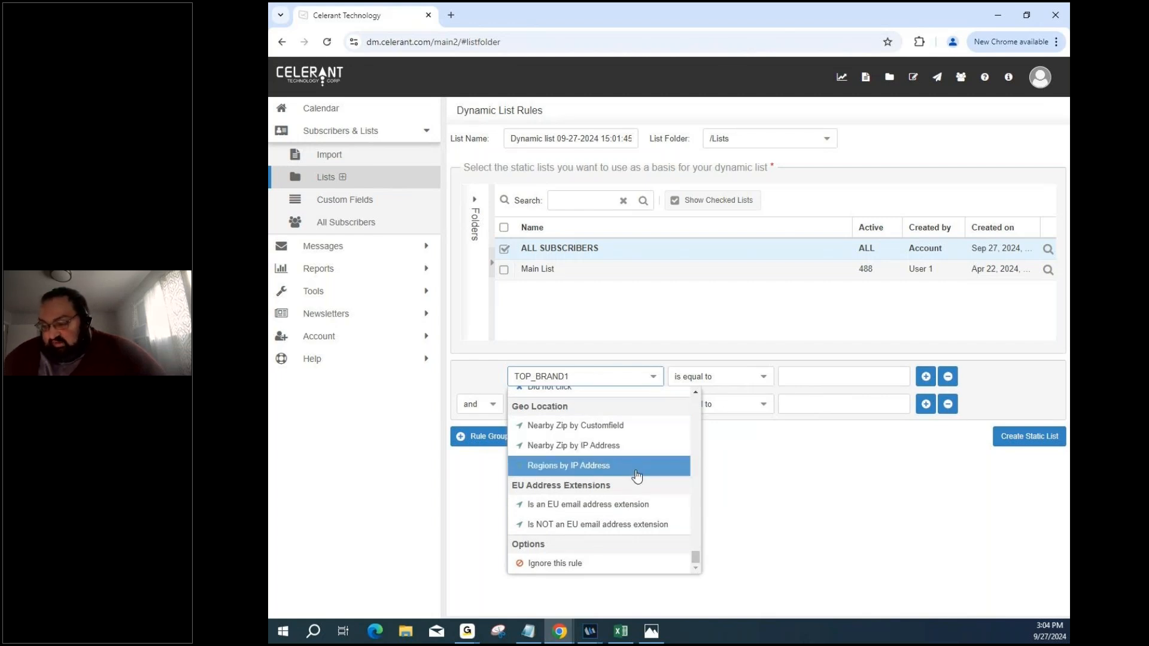
pyautogui.scroll(1, 631, 472)
pyautogui.scroll(1, 638, 476)
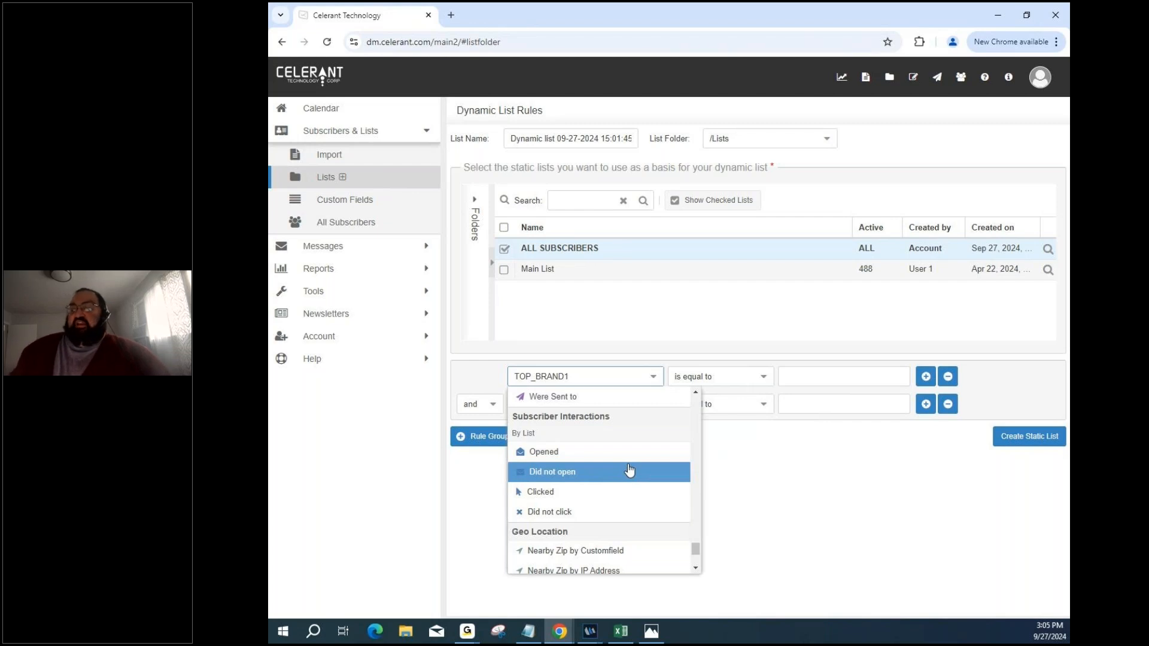
pyautogui.press('Up')
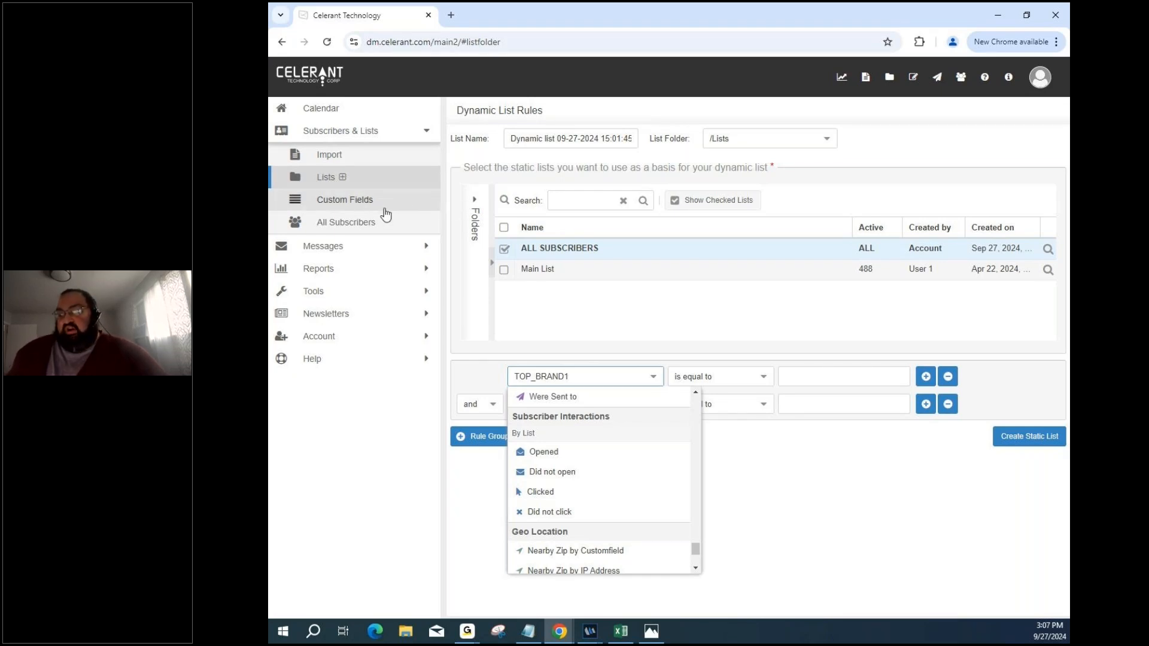
# Dismiss the TOP_BRAND1 field list and open Messages' Message Folder listing 16 saved emails.
pyautogui.click(386, 253)
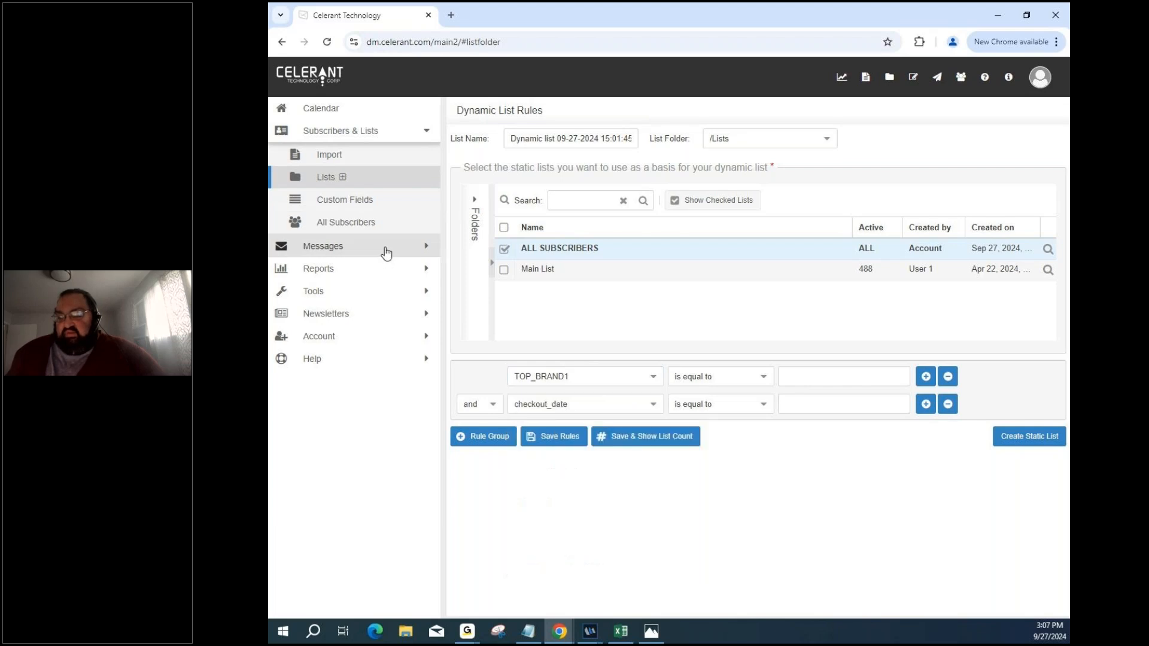
pyautogui.click(386, 252)
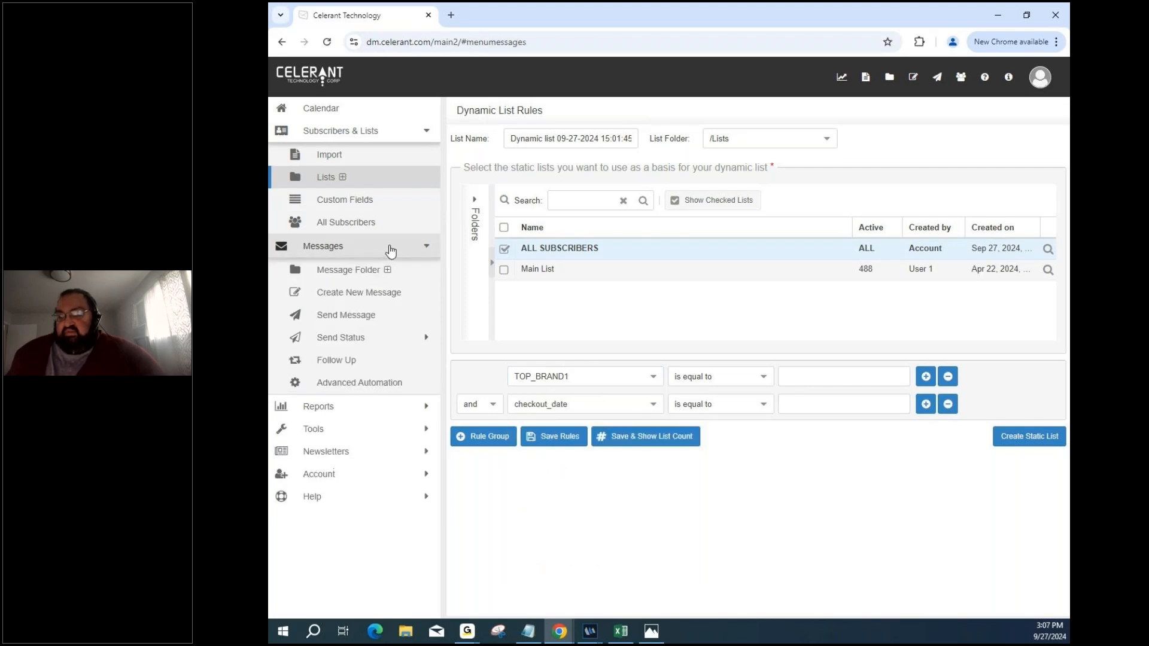
pyautogui.click(403, 275)
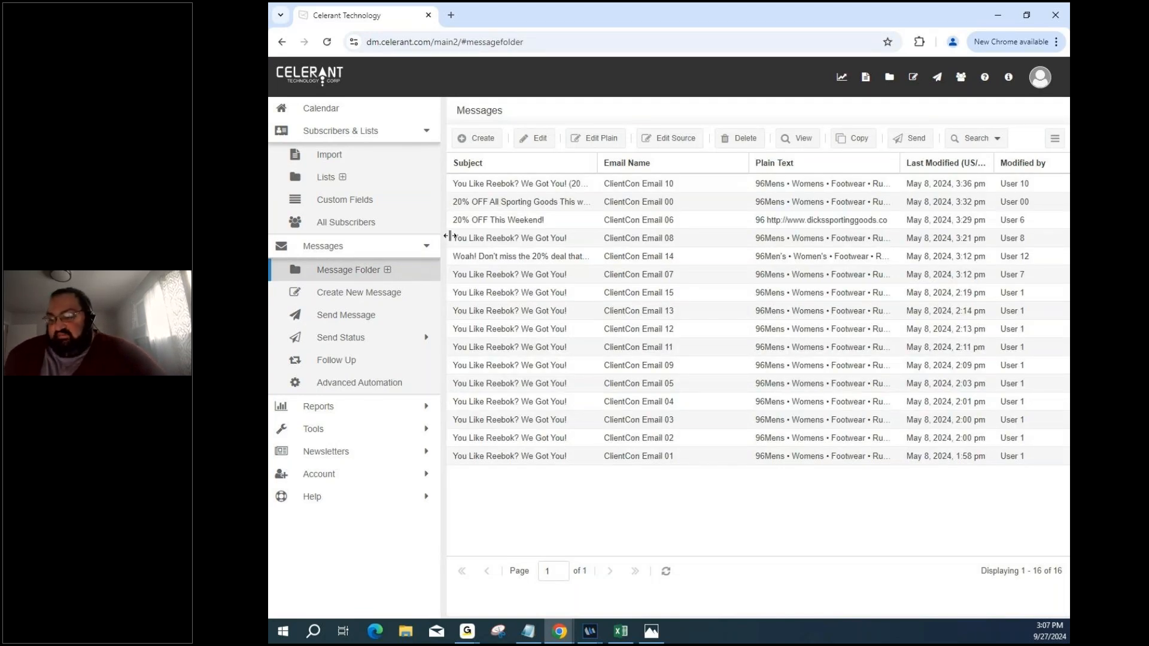
# Open Create New Message and scroll down through the Drag and Drop Templates gallery.
pyautogui.click(406, 294)
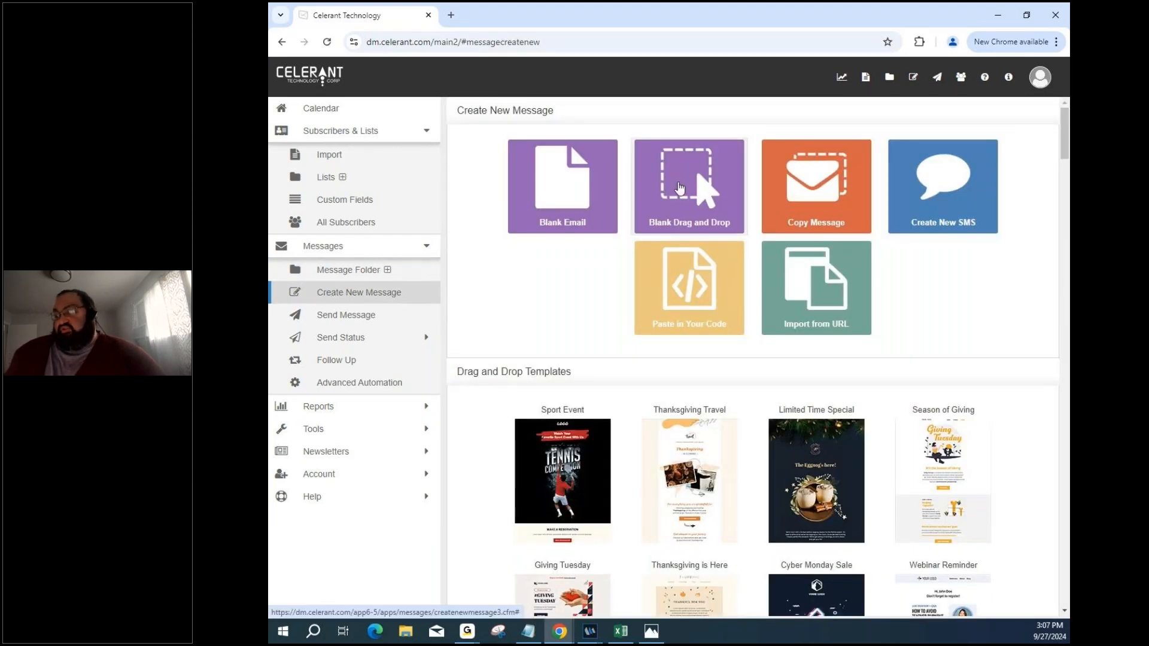
pyautogui.scroll(-13, 739, 264)
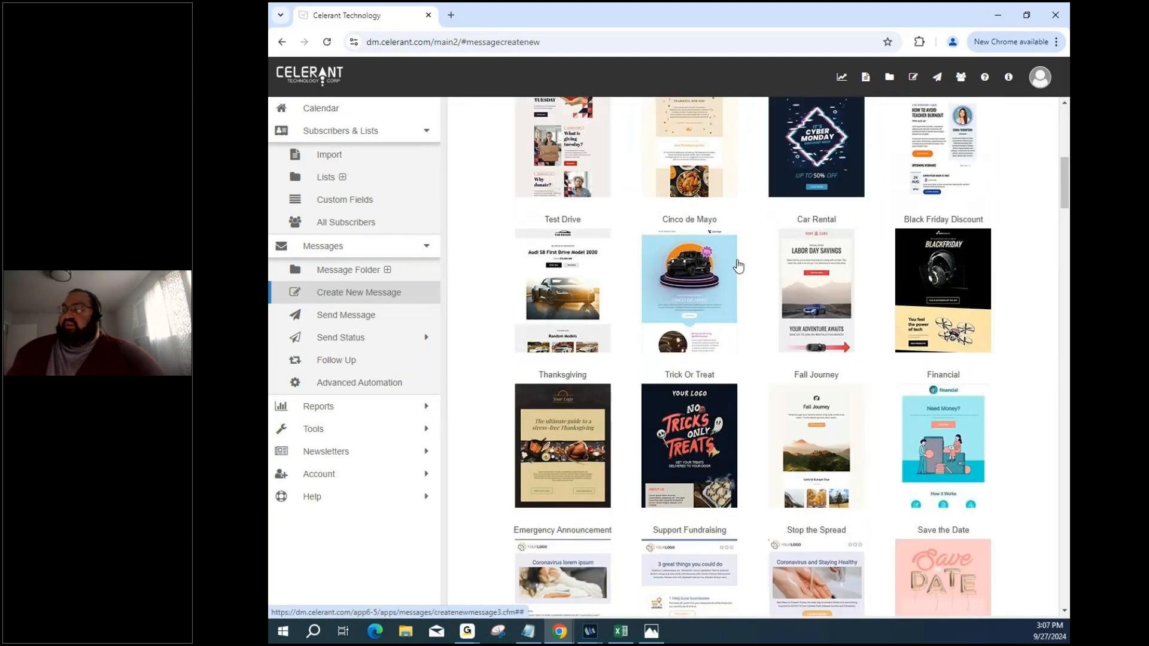
pyautogui.scroll(-4, 738, 265)
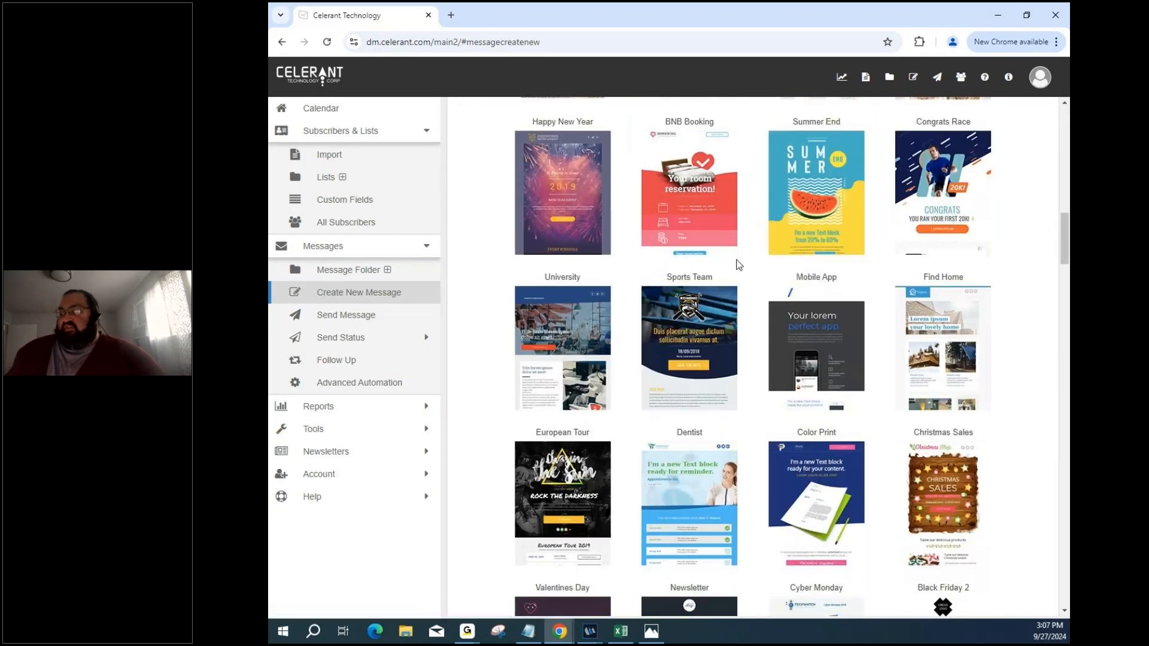
pyautogui.scroll(-5, 738, 264)
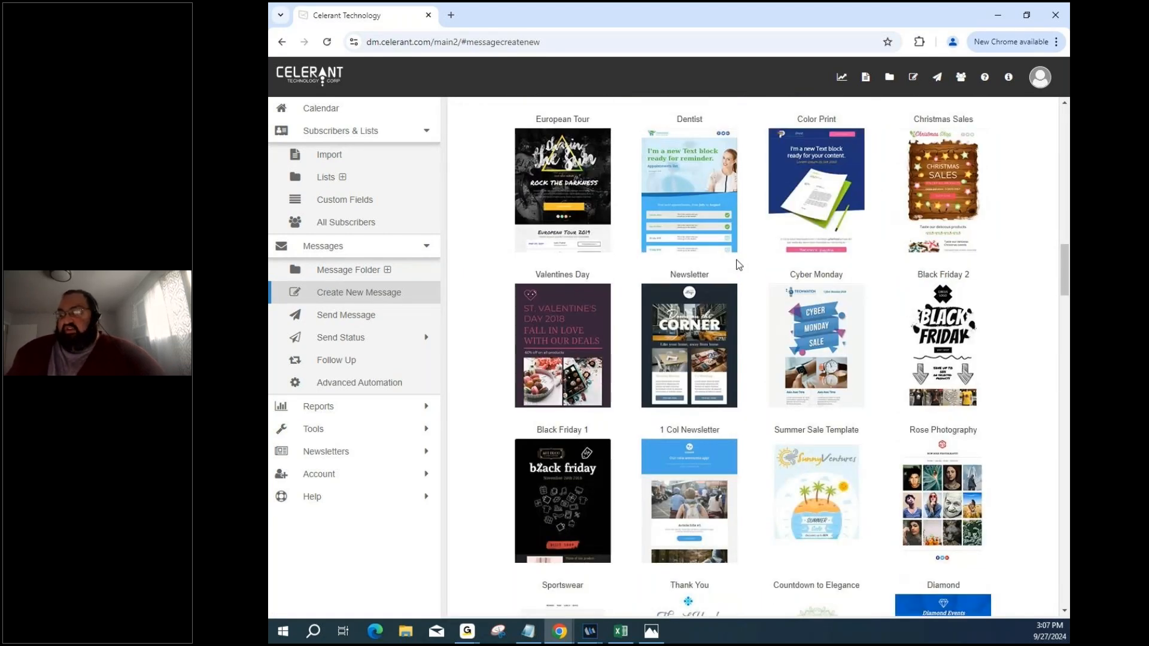
pyautogui.scroll(-5, 739, 263)
pyautogui.scroll(-4, 738, 263)
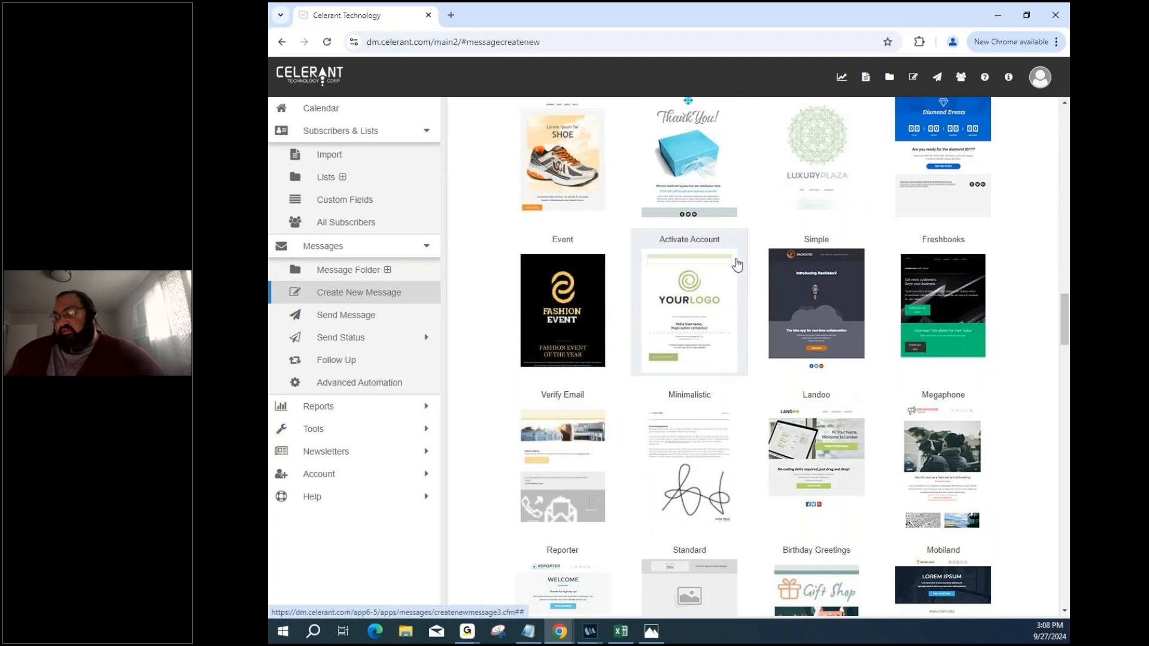
pyautogui.scroll(-5, 737, 265)
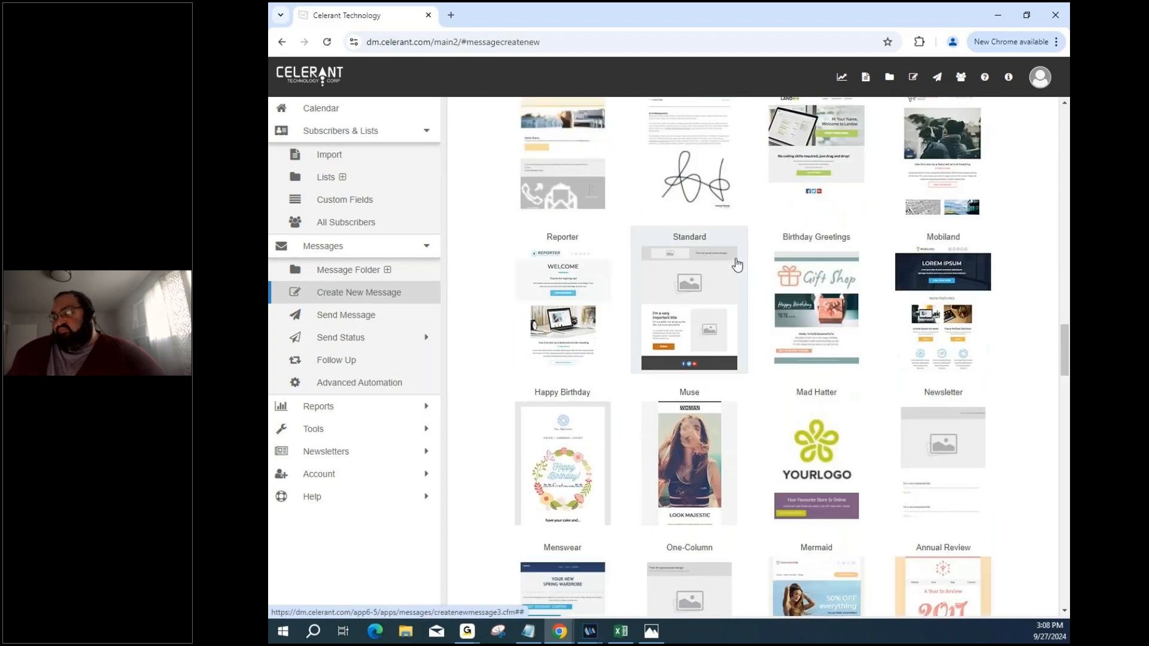
# Open the Mobiland template in the drag-and-drop editor and scroll through its content.
pyautogui.click(924, 297)
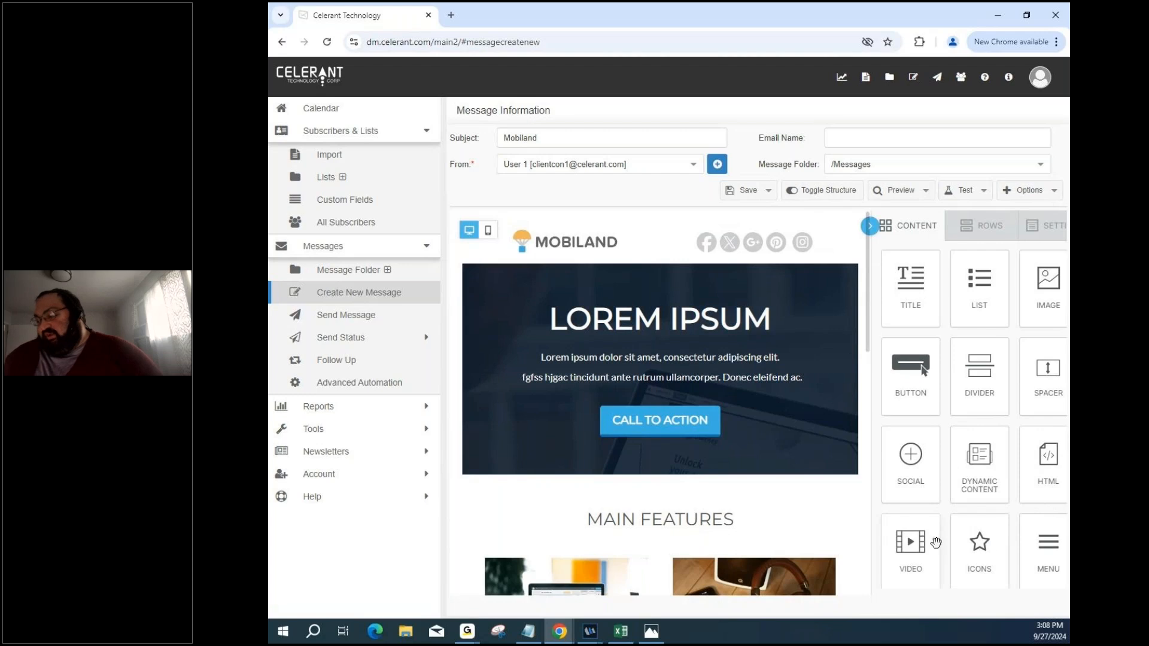
pyautogui.scroll(-2, 965, 541)
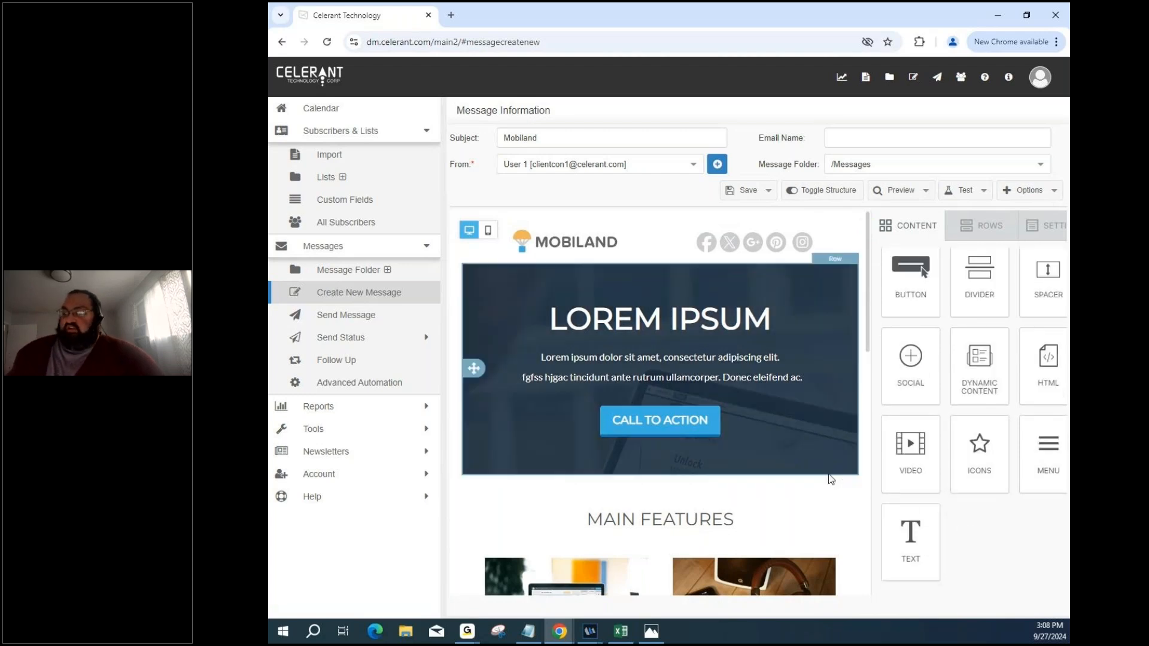
pyautogui.scroll(-5, 830, 478)
pyautogui.scroll(5, 830, 479)
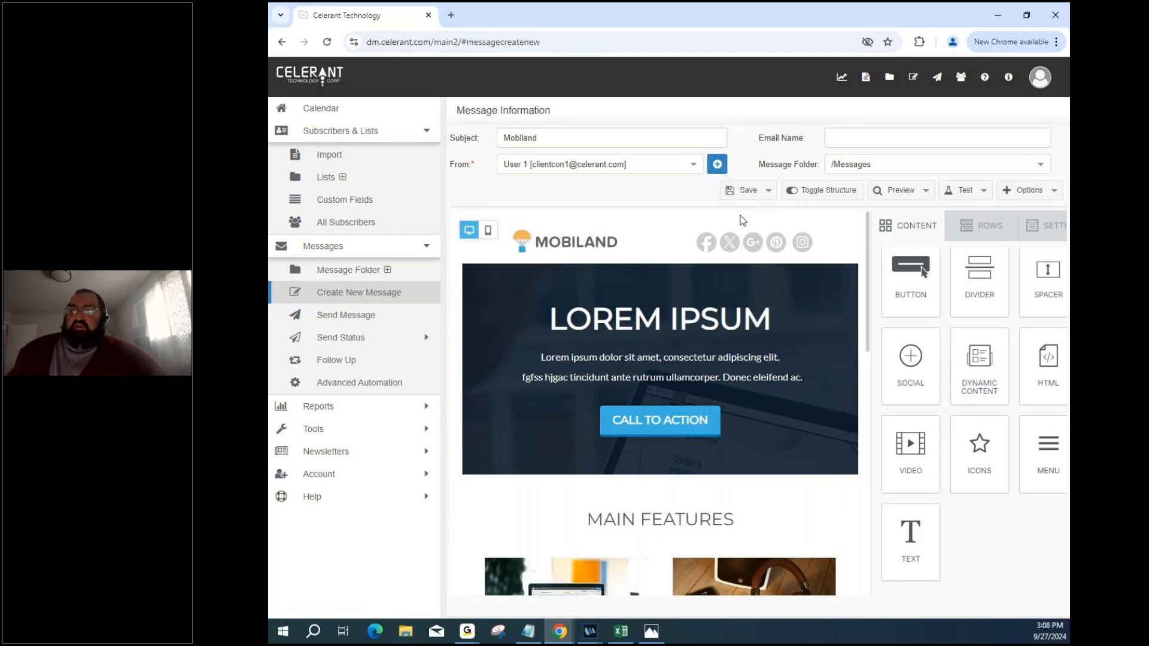
pyautogui.scroll(-2, 742, 233)
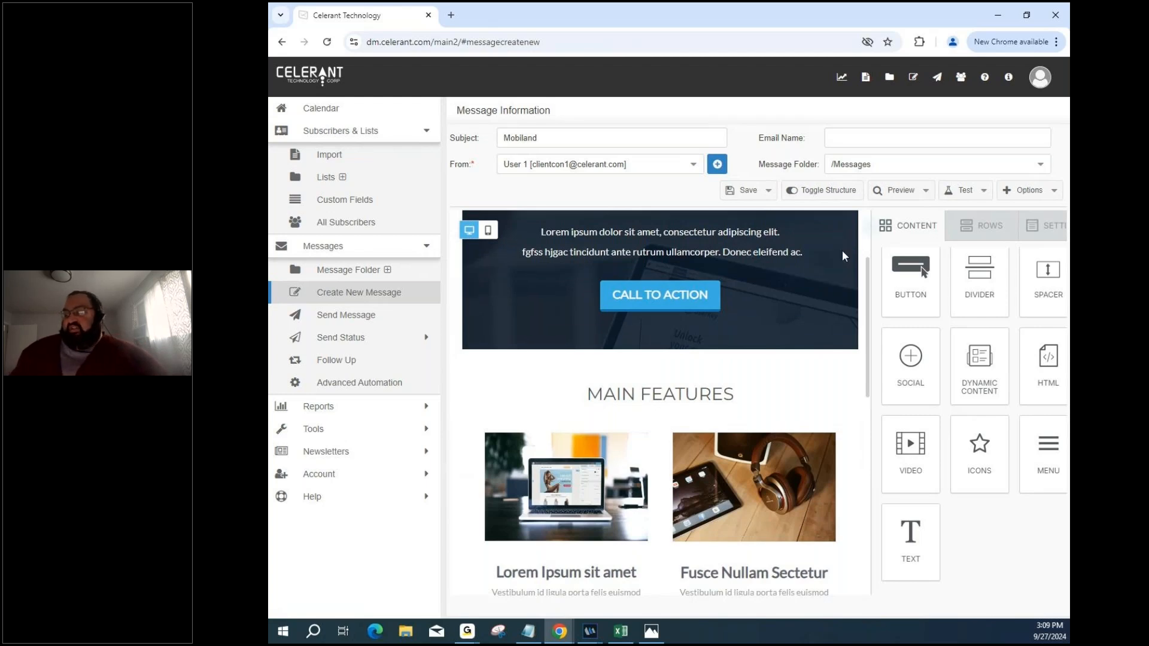
pyautogui.click(756, 311)
pyautogui.scroll(1, 757, 311)
pyautogui.click(757, 314)
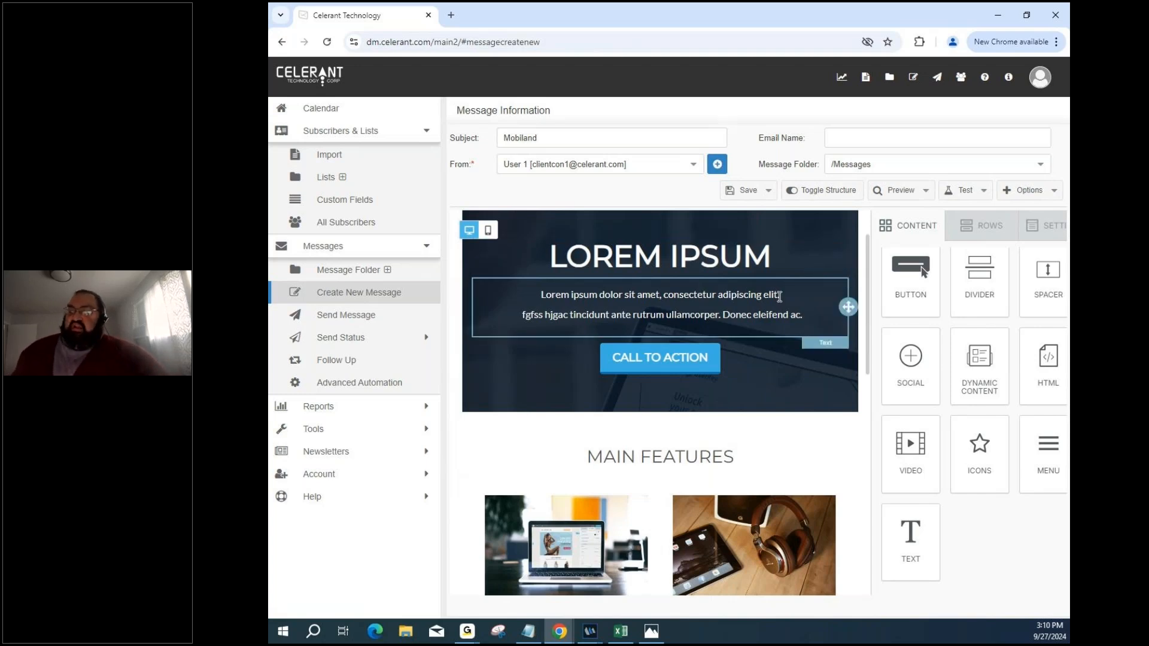
pyautogui.scroll(-5, 780, 301)
pyautogui.scroll(3, 778, 301)
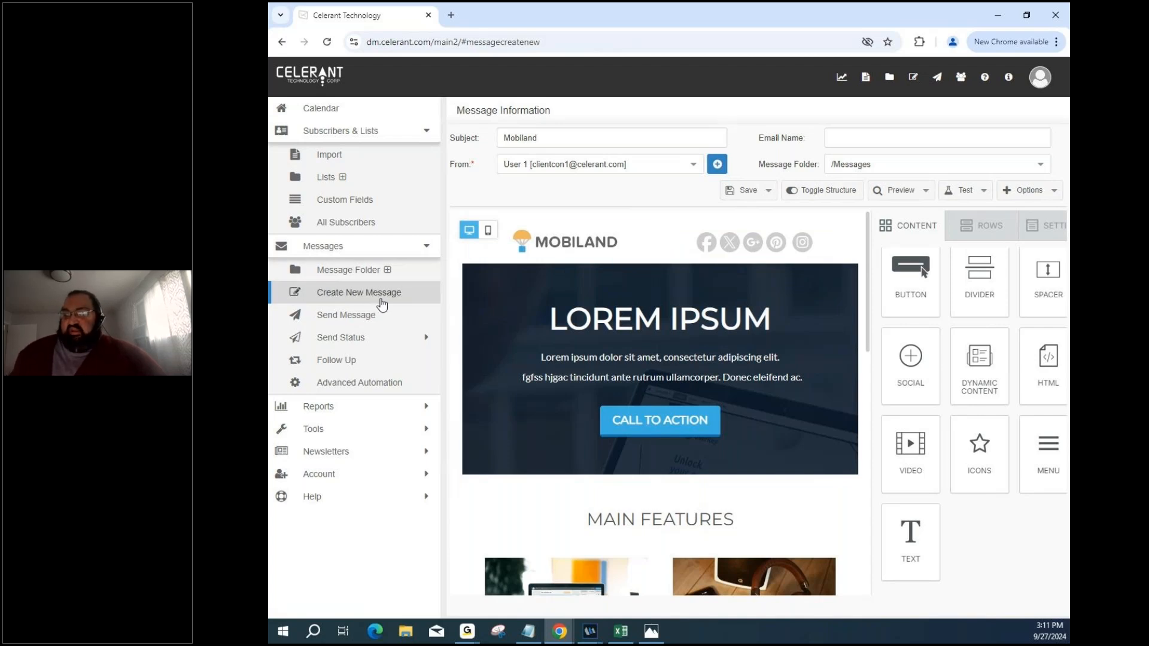
# Pick ClientCon Email 10 as the existing message to send and continue to the next step.
pyautogui.click(384, 303)
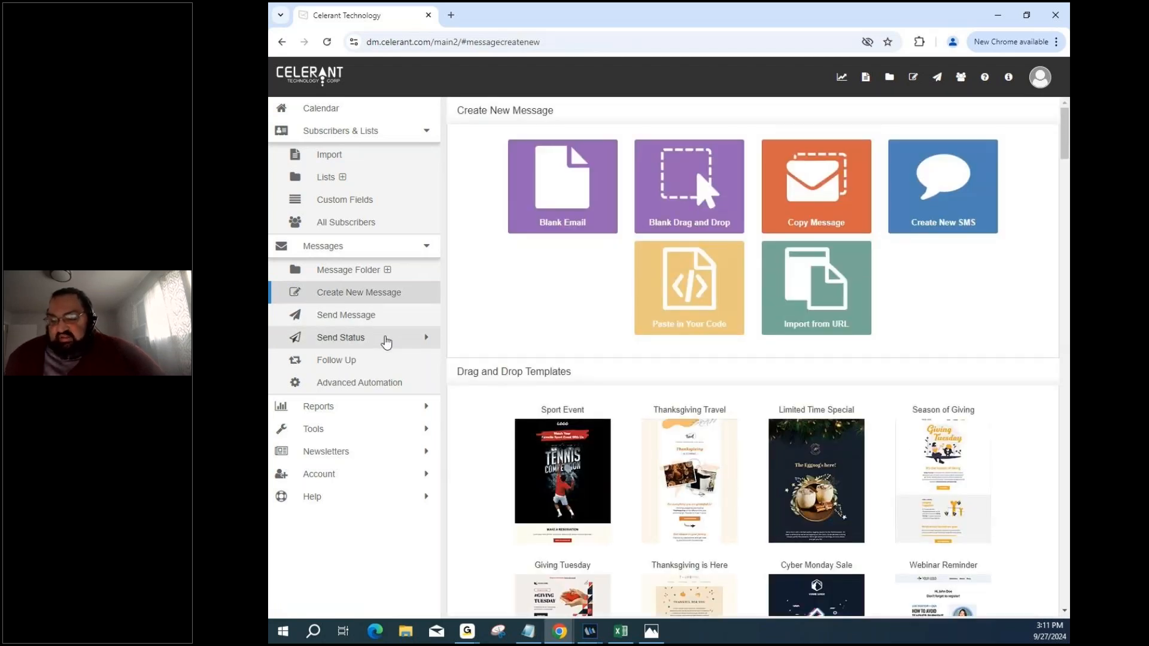
pyautogui.click(386, 324)
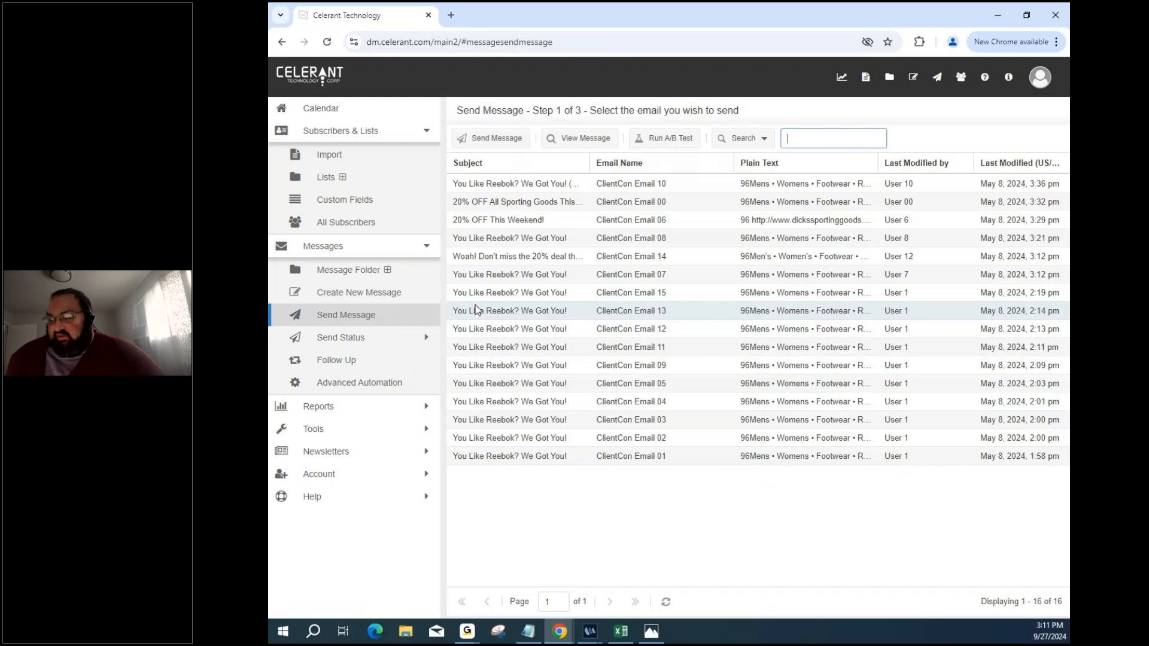
pyautogui.click(526, 183)
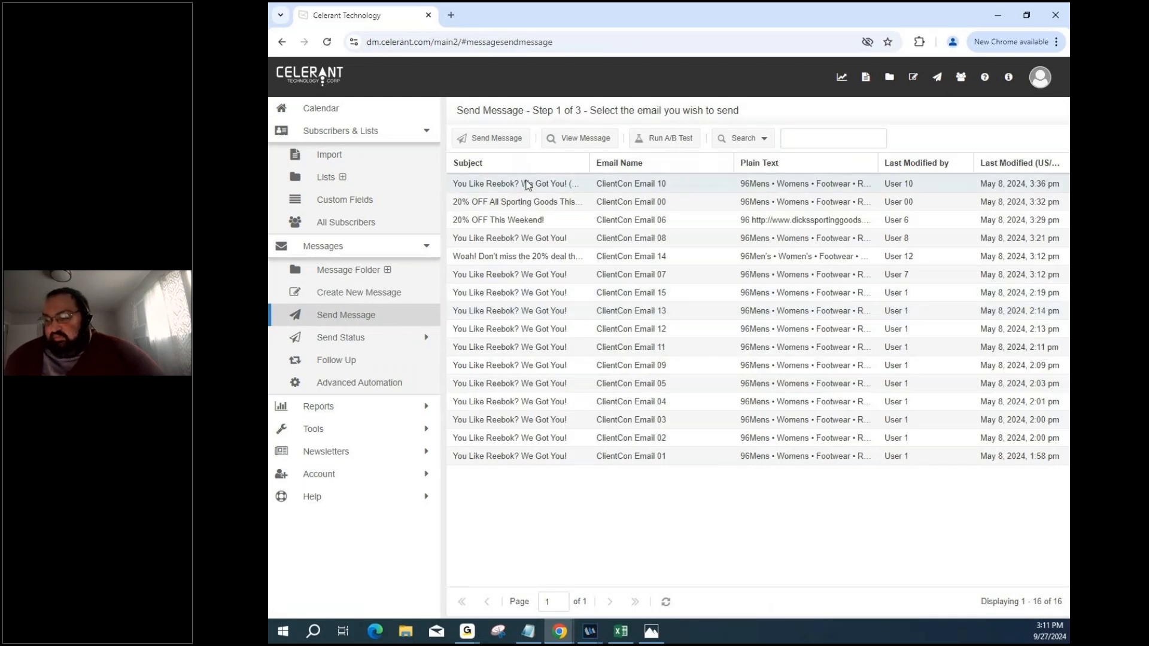
pyautogui.click(689, 143)
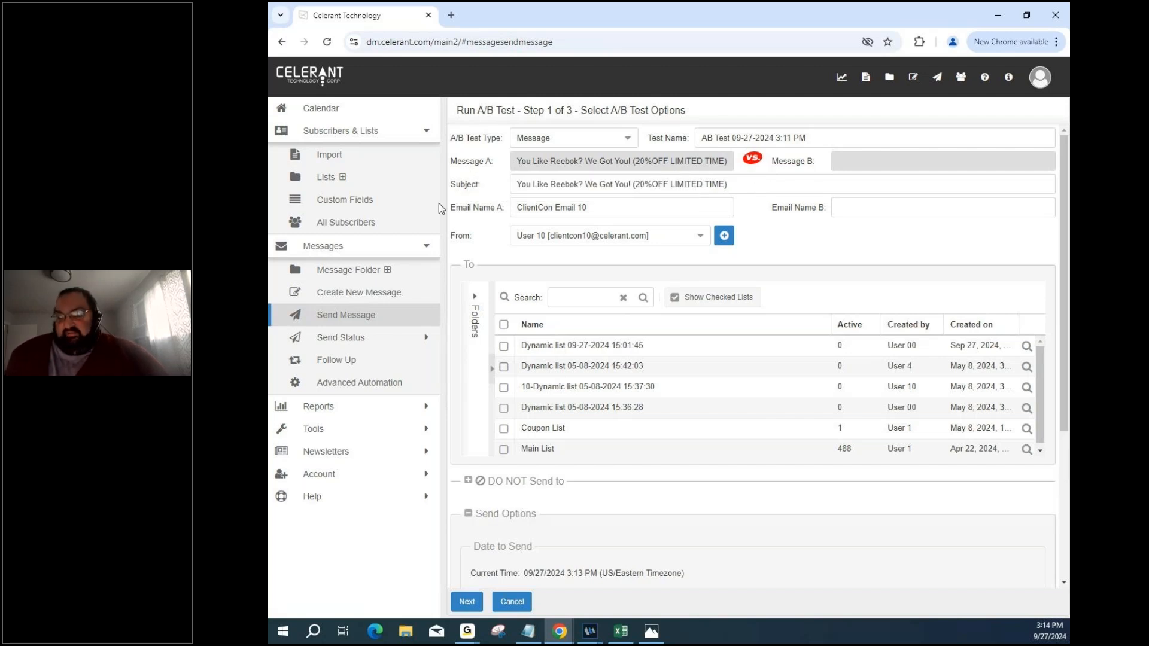
# Open the Welcome automation from Advanced Automation and choose Edit Automation Flow.
pyautogui.click(400, 388)
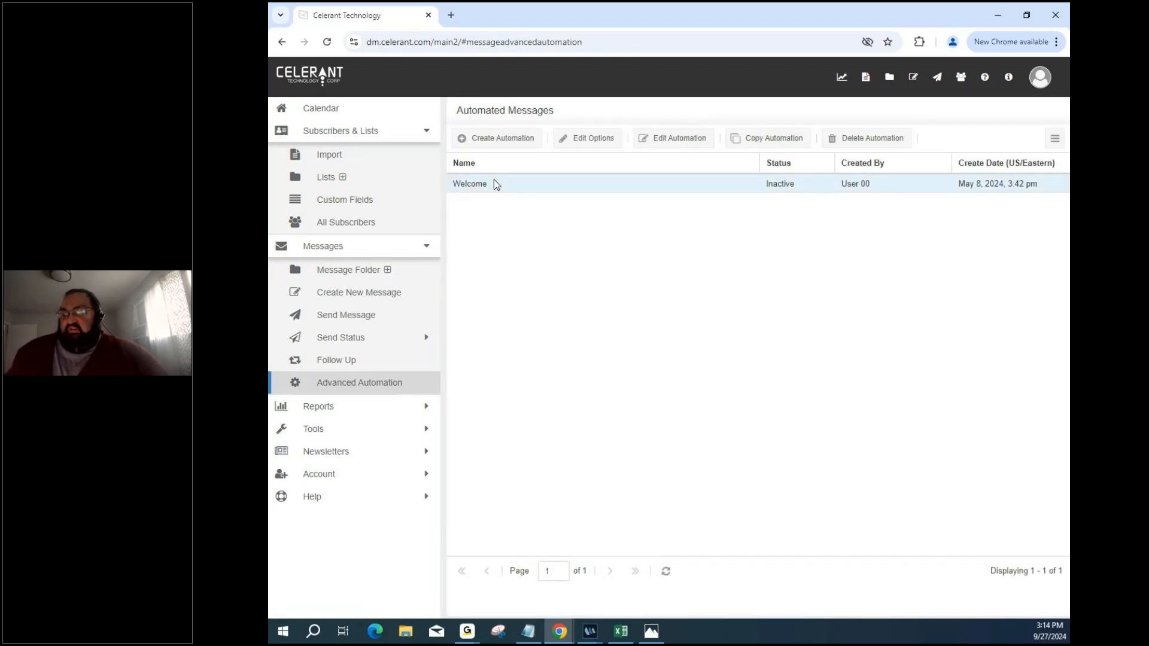
pyautogui.doubleClick(496, 184)
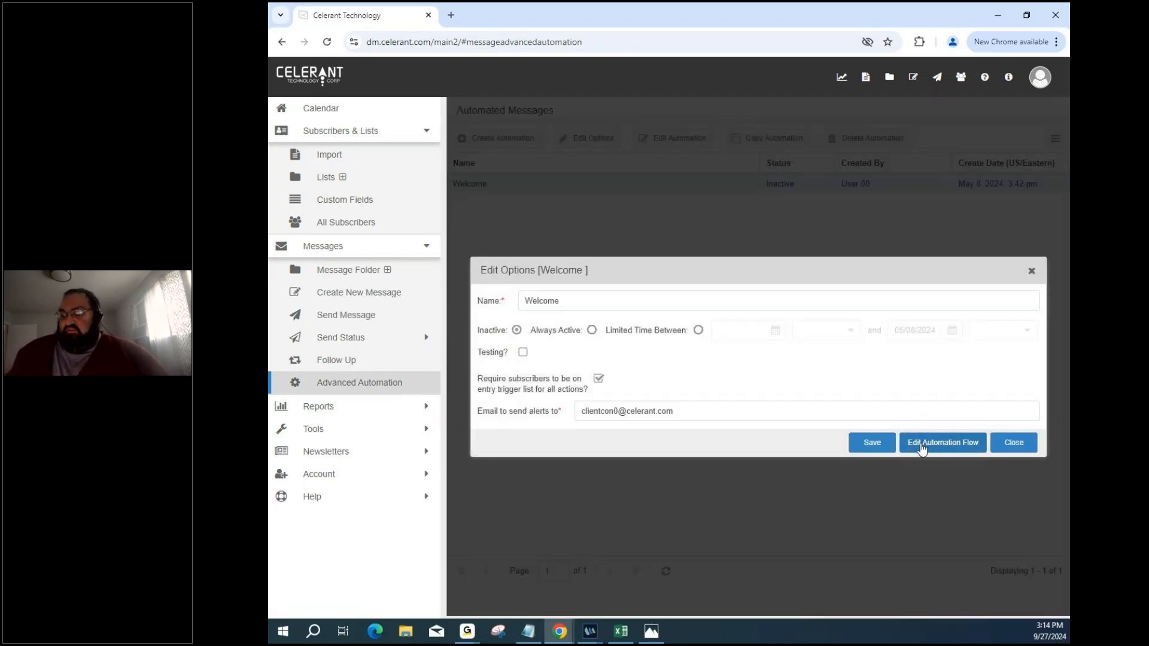
pyautogui.click(921, 447)
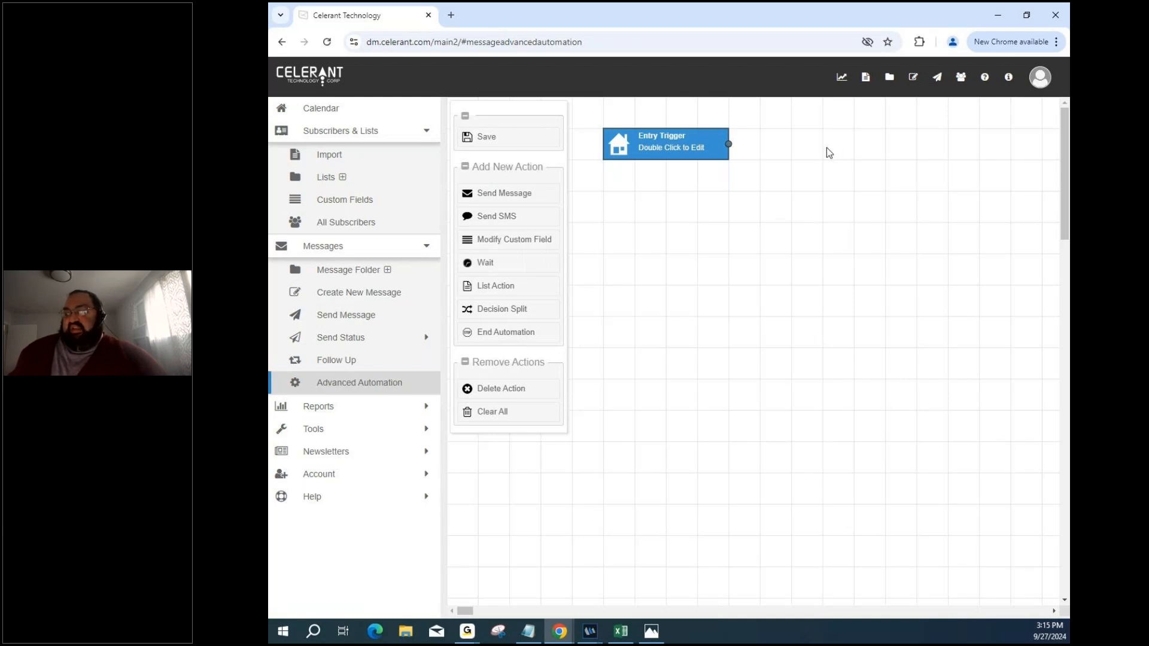
pyautogui.click(699, 140)
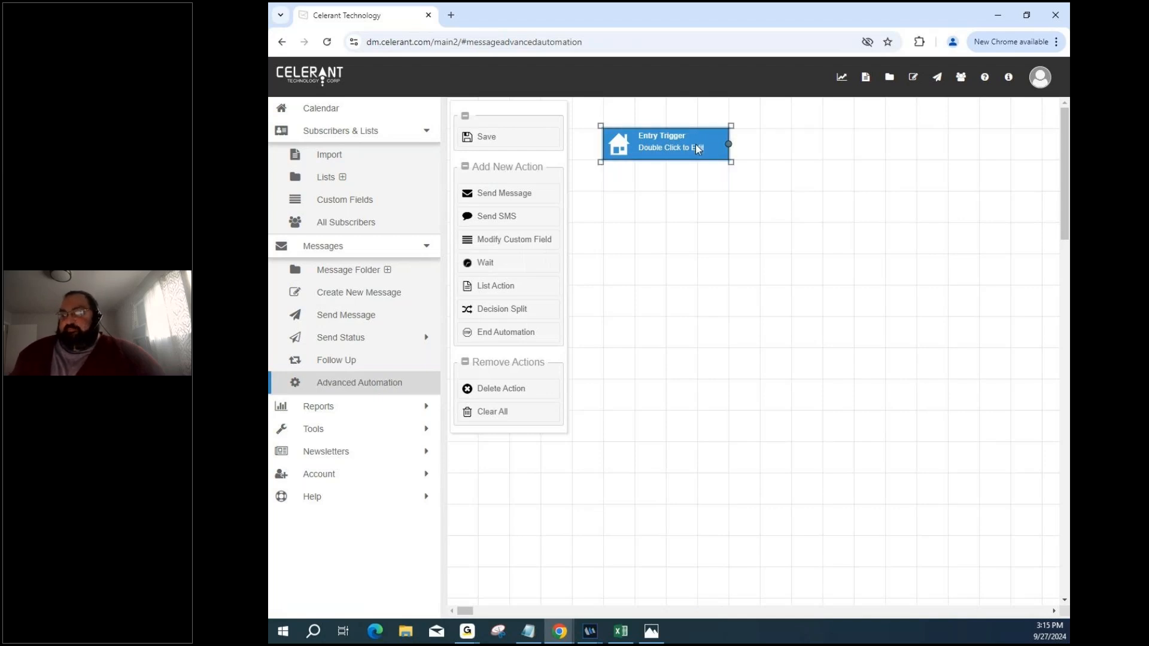
pyautogui.click(521, 197)
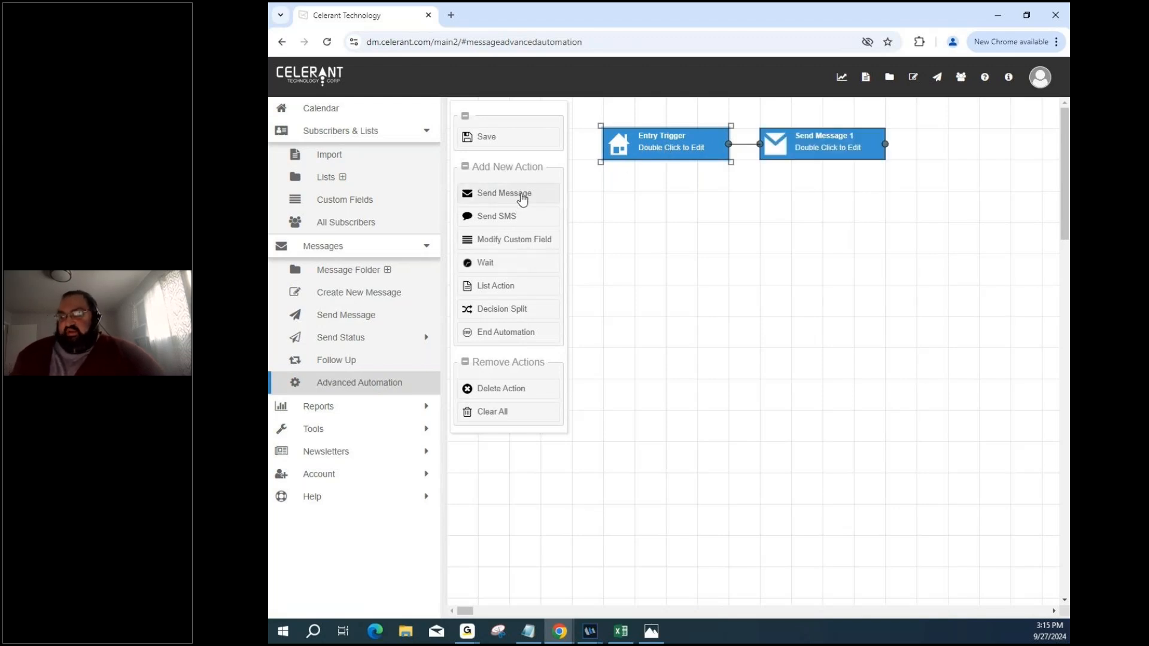
pyautogui.doubleClick(821, 144)
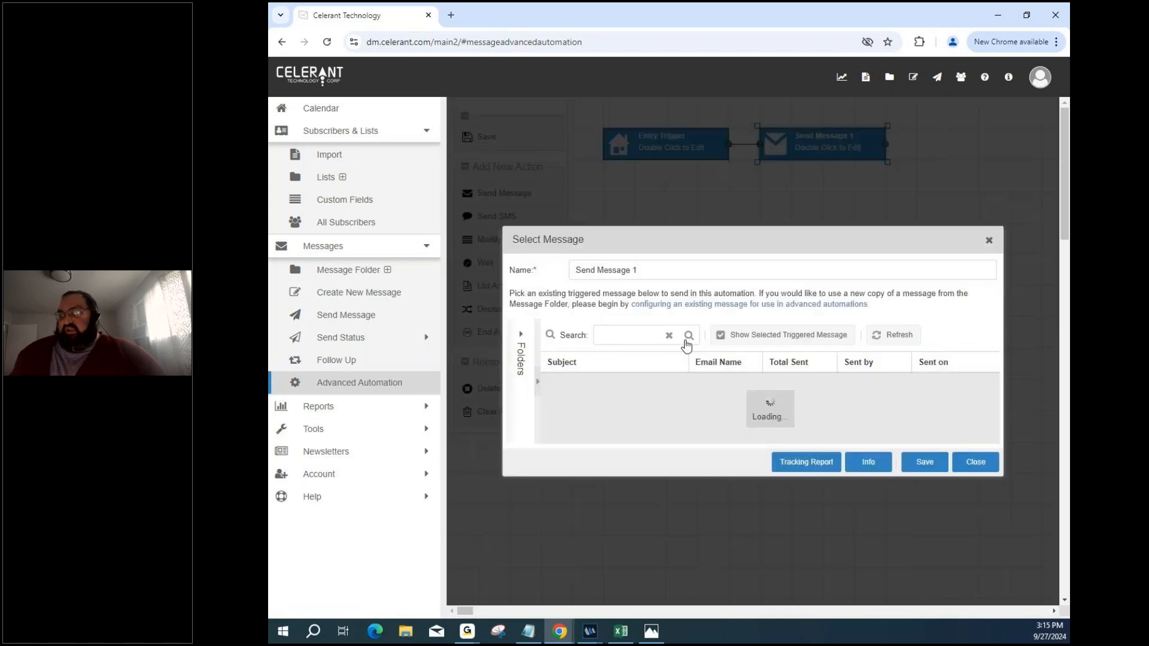
pyautogui.click(988, 239)
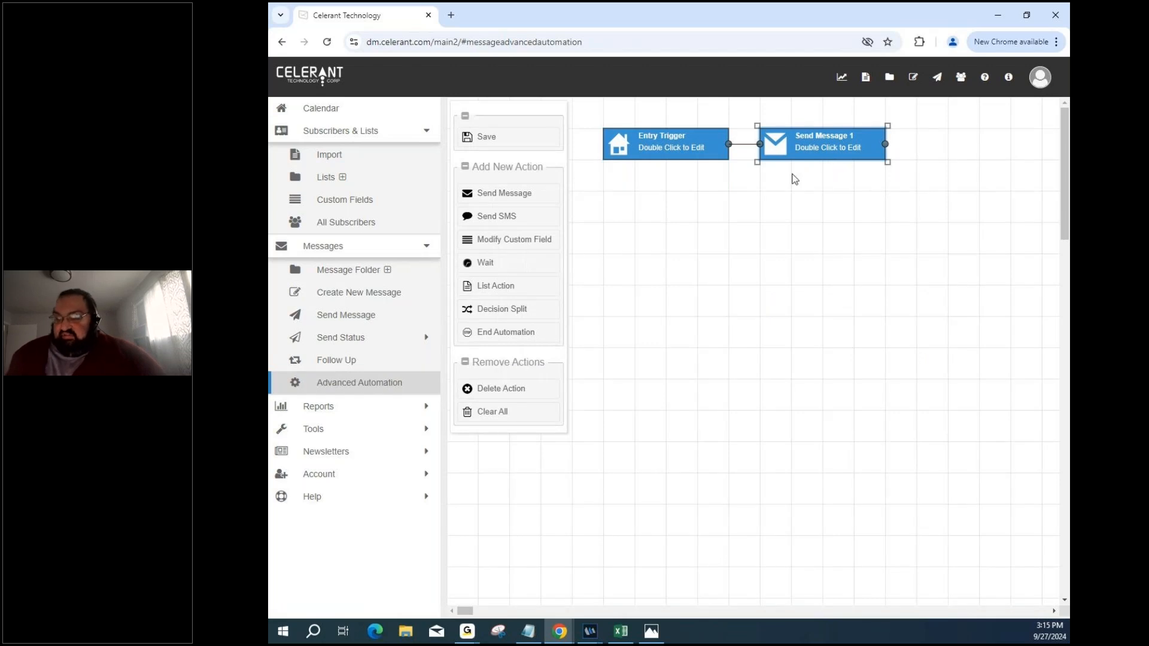
pyautogui.click(519, 332)
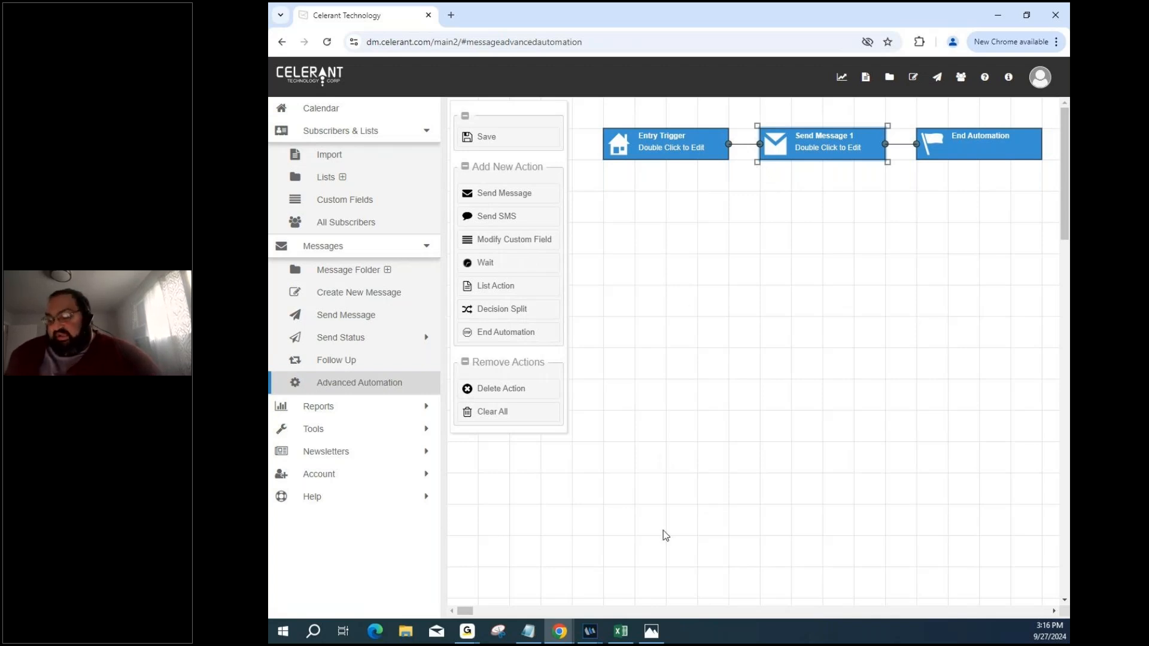
pyautogui.click(651, 633)
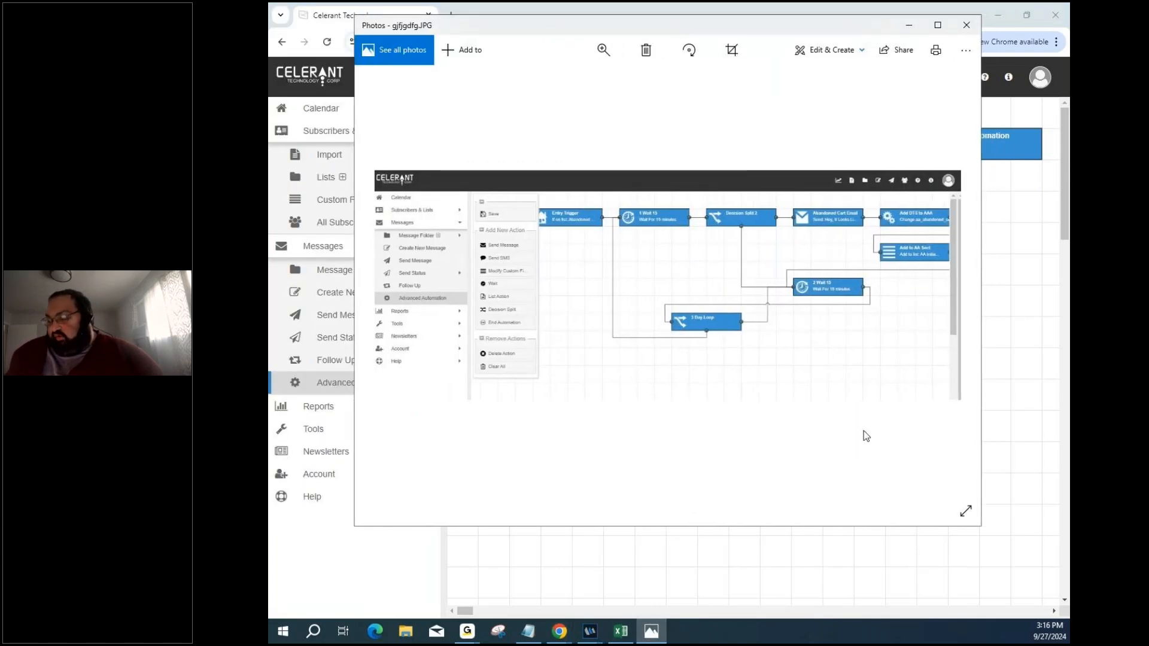
pyautogui.moveTo(982, 527); pyautogui.dragTo(1068, 592)
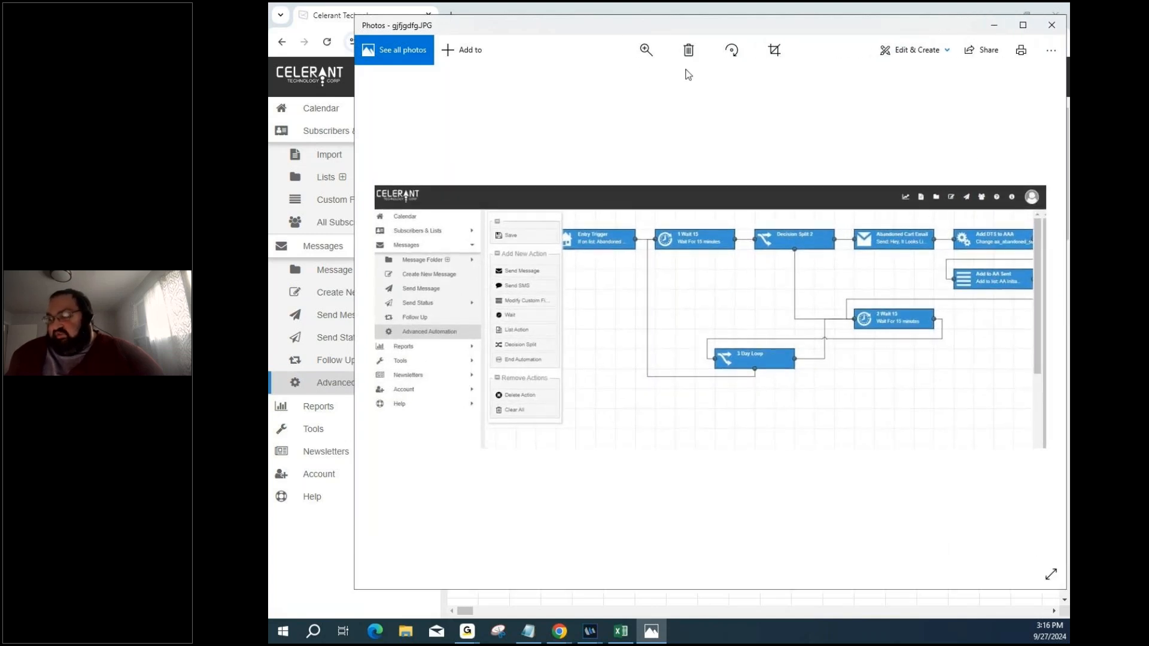
pyautogui.click(639, 53)
pyautogui.moveTo(624, 84); pyautogui.dragTo(600, 81)
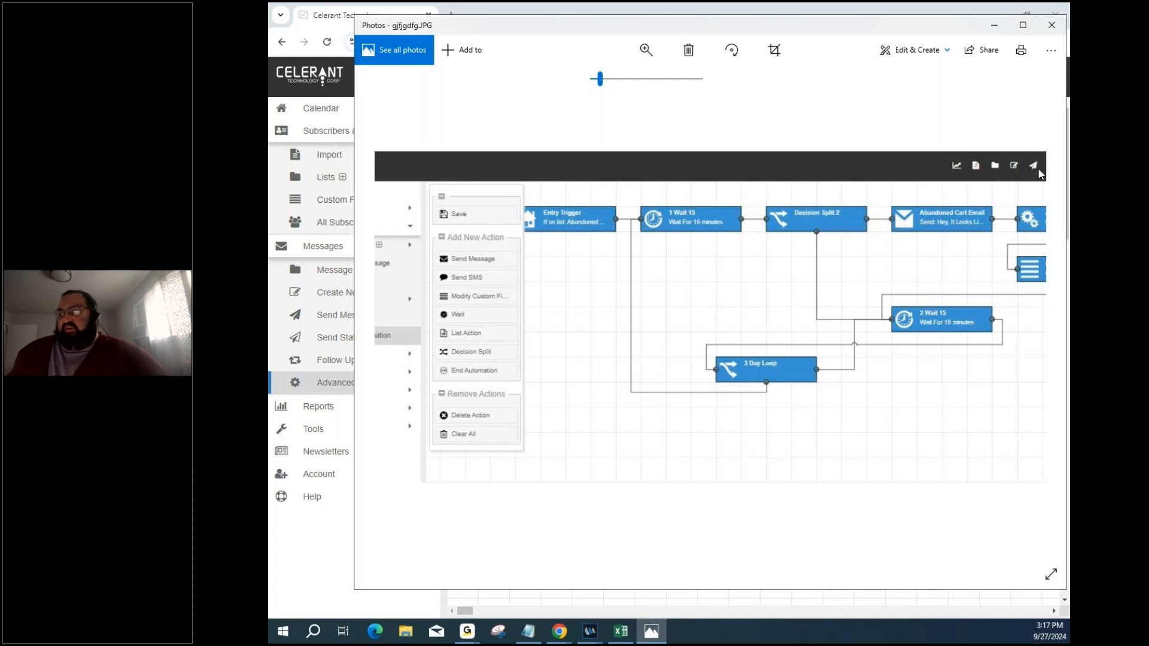
pyautogui.click(1052, 25)
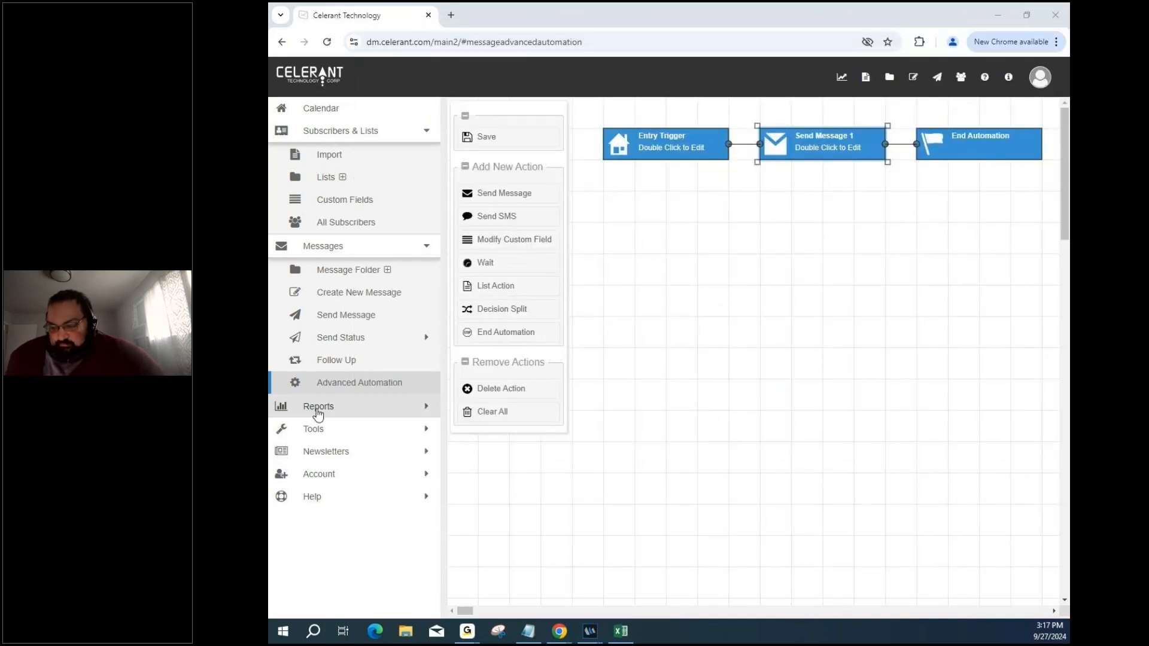
# Expand the Tools section in the sidebar and scroll down to its entries.
pyautogui.click(349, 430)
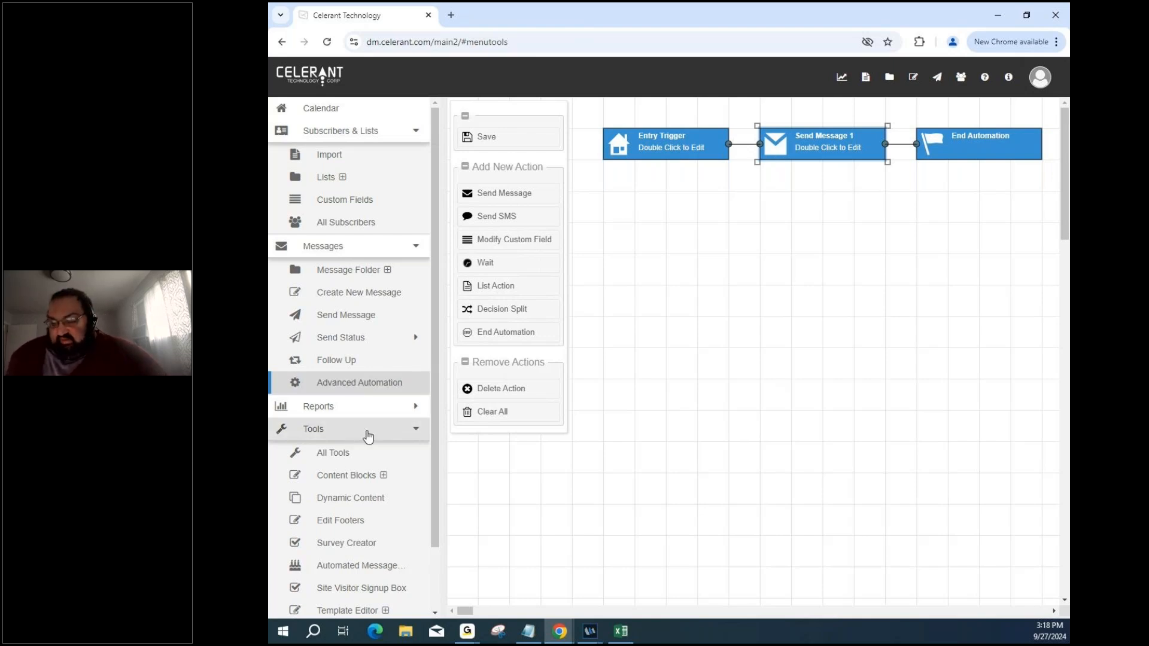
pyautogui.scroll(-2, 368, 436)
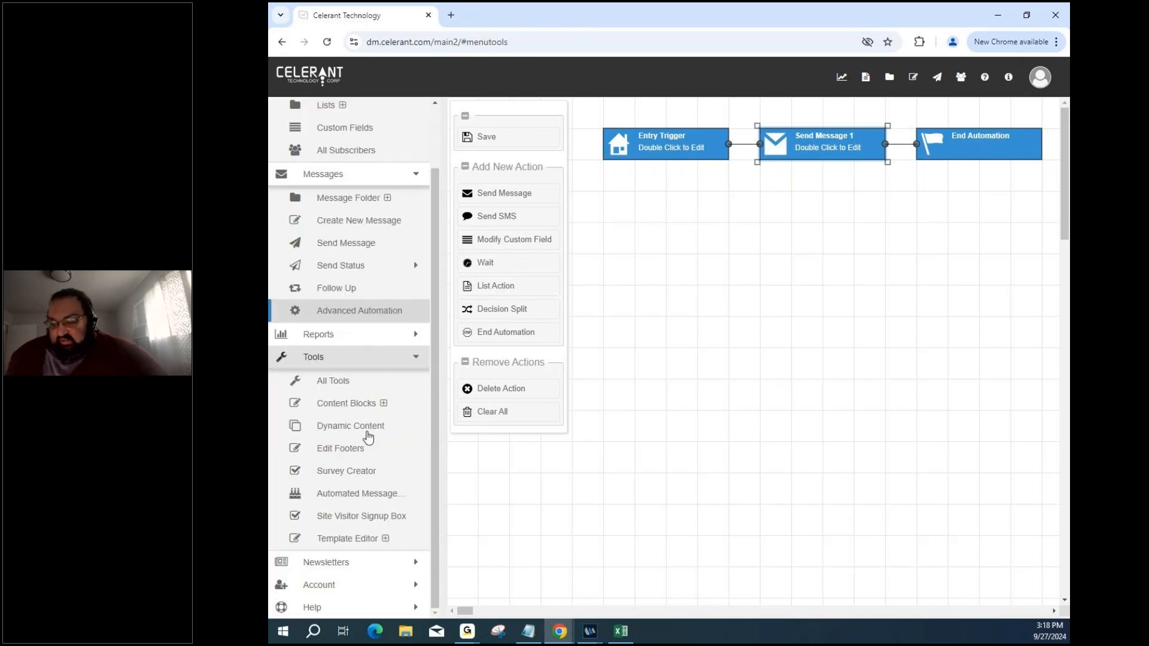
# Create a new automated message under Tools and set Trigger send by to DOB.
pyautogui.click(386, 502)
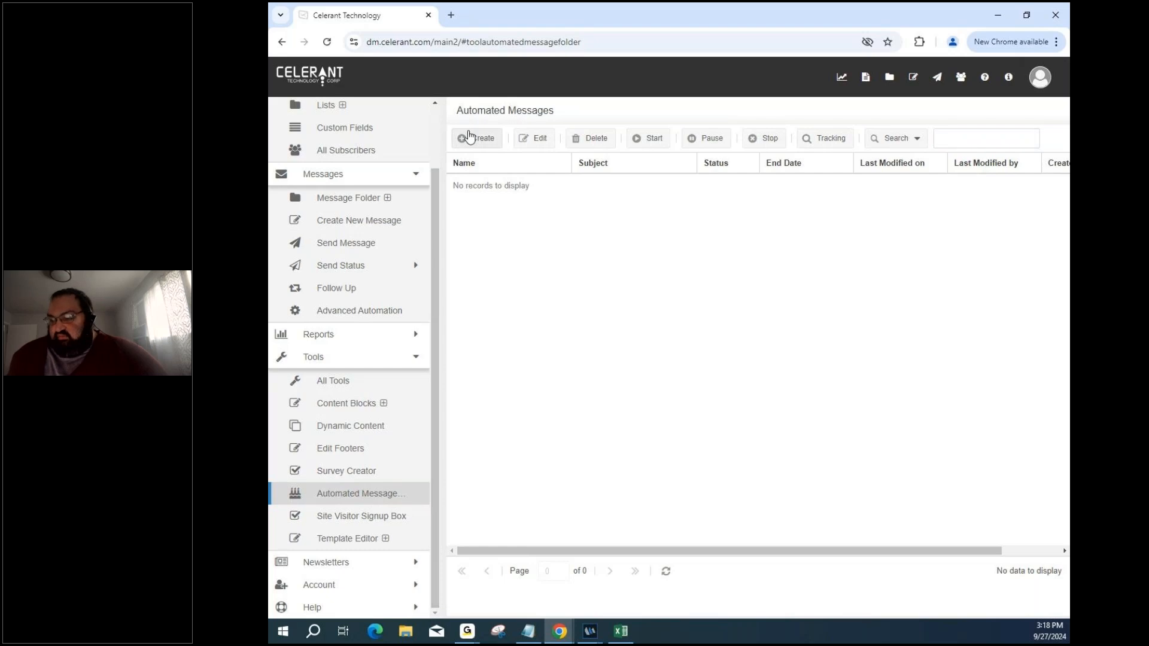
pyautogui.click(470, 137)
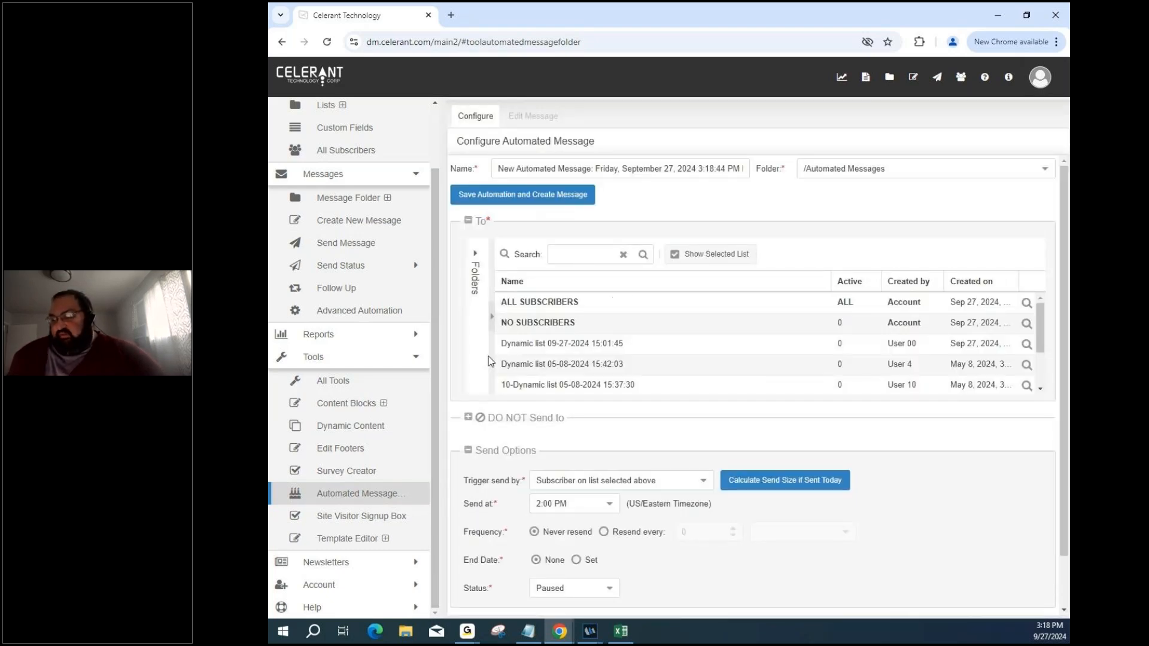
pyautogui.scroll(-1, 522, 428)
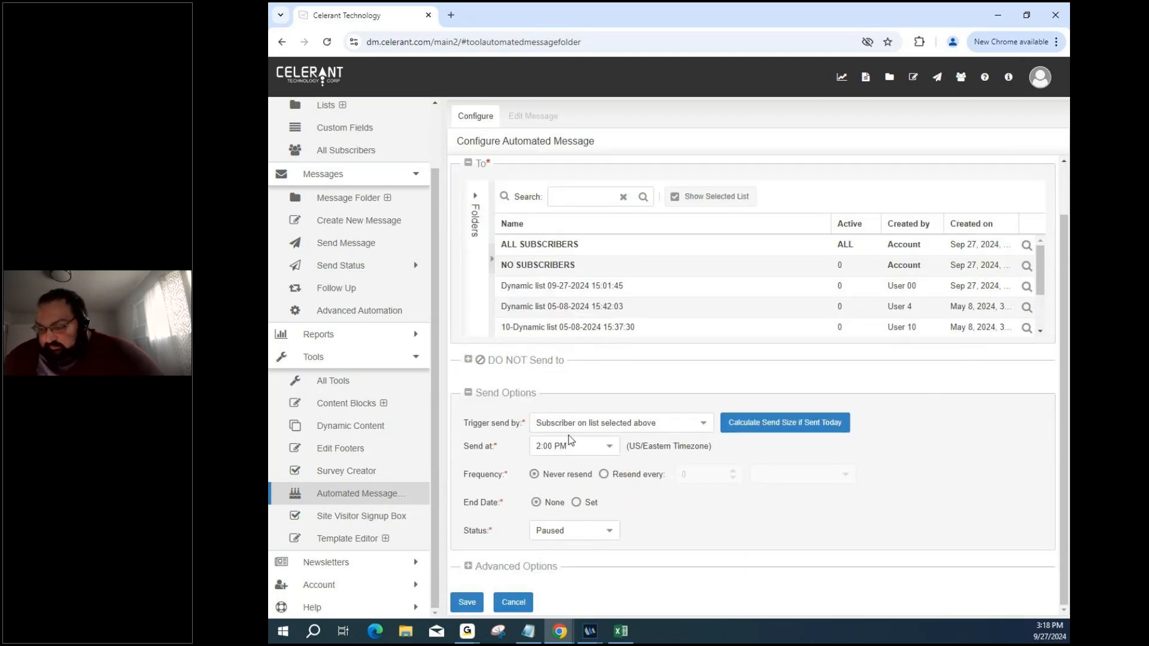
pyautogui.click(704, 423)
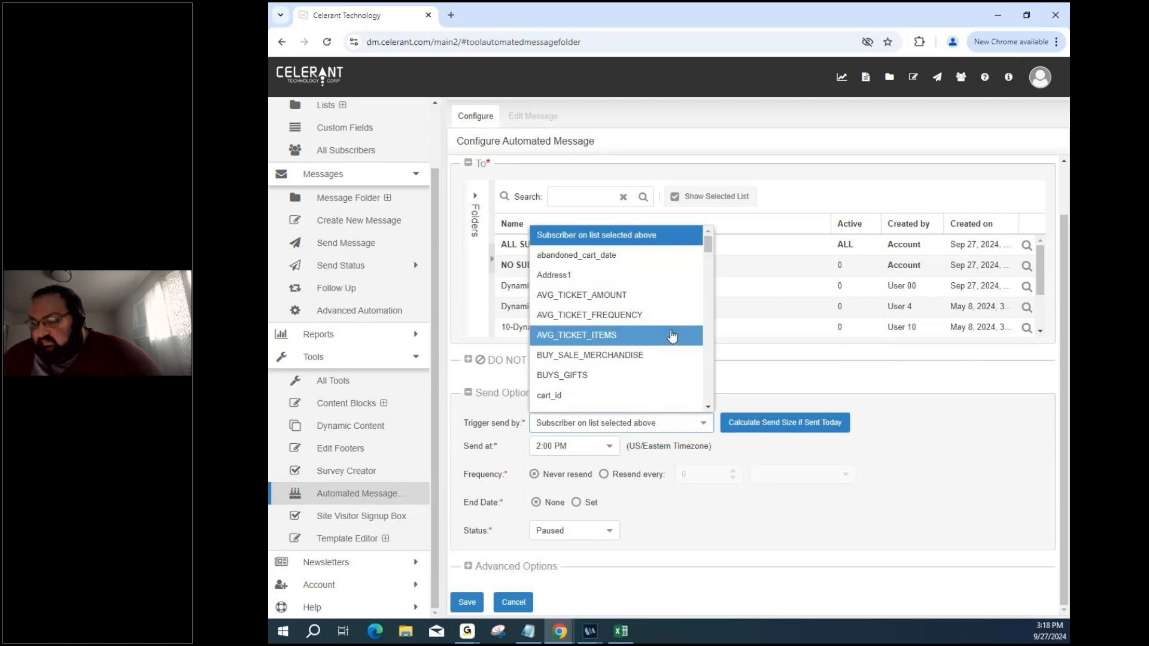
pyautogui.scroll(-3, 672, 333)
pyautogui.scroll(-6, 672, 335)
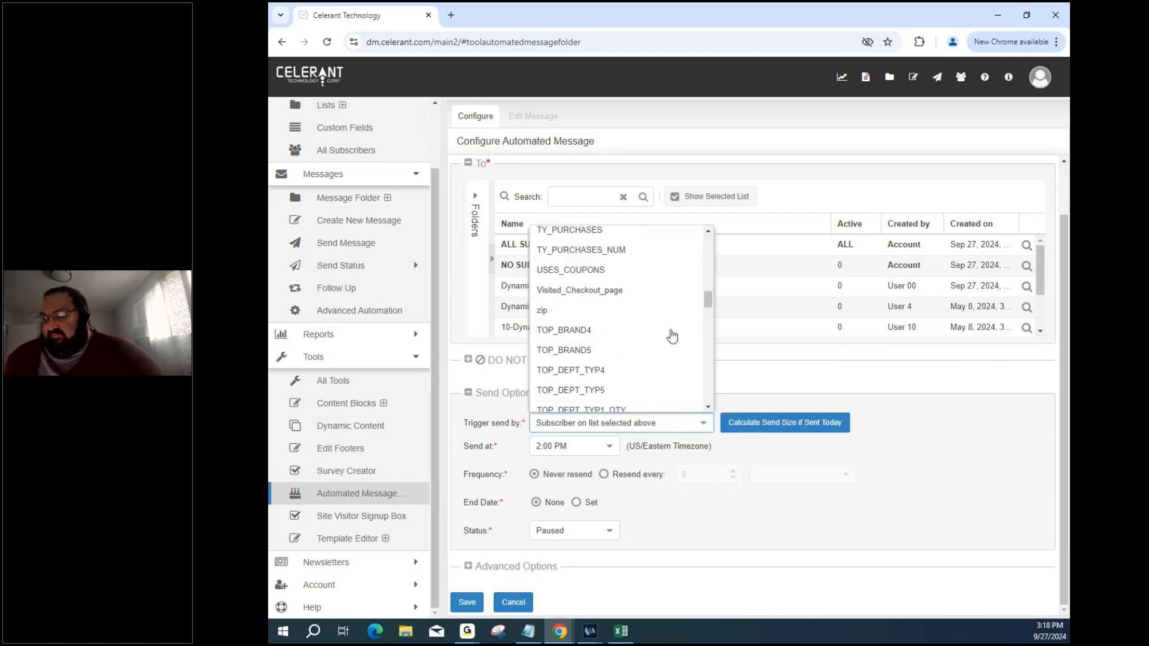
pyautogui.scroll(-3, 672, 335)
pyautogui.scroll(5, 672, 335)
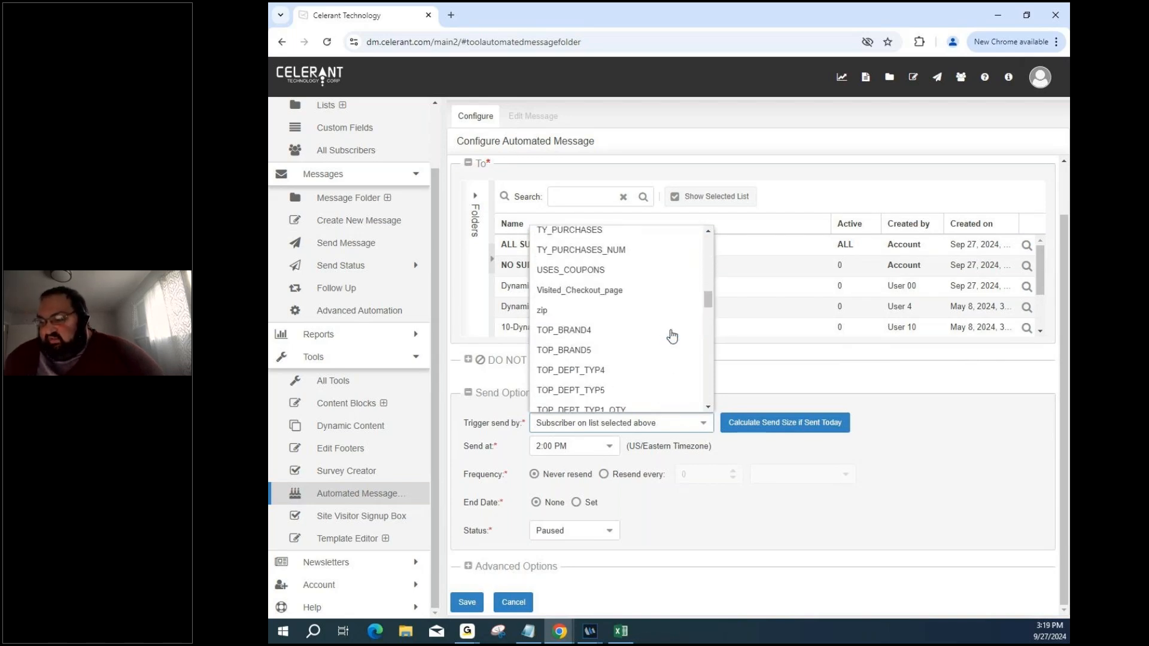
pyautogui.scroll(4, 672, 334)
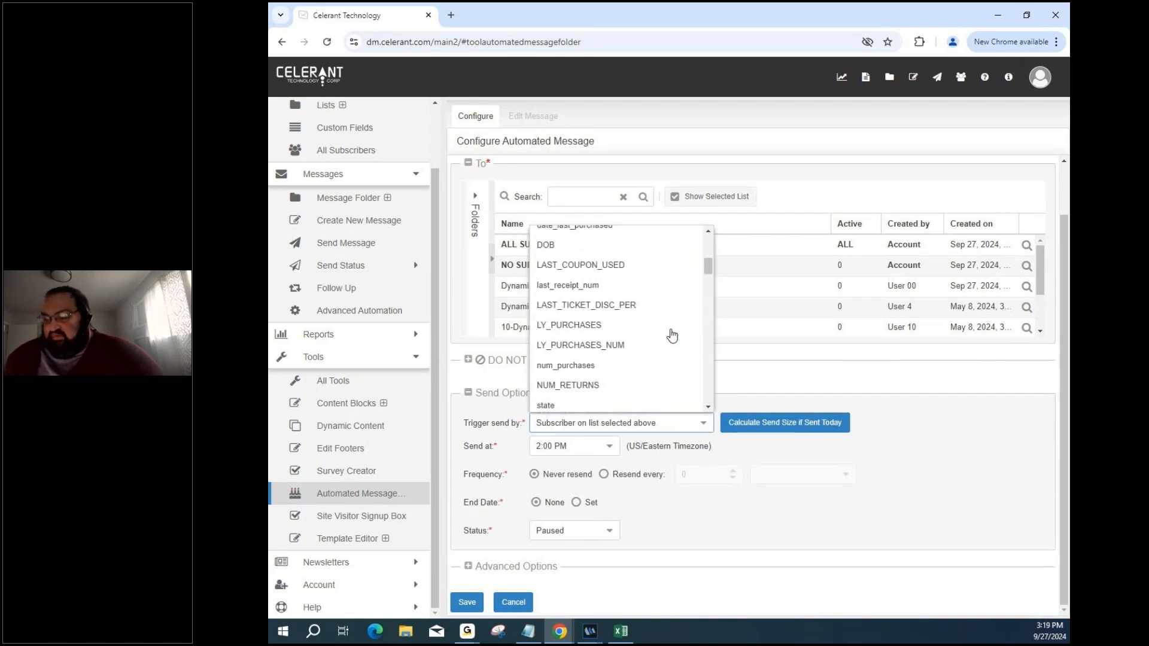
pyautogui.click(583, 252)
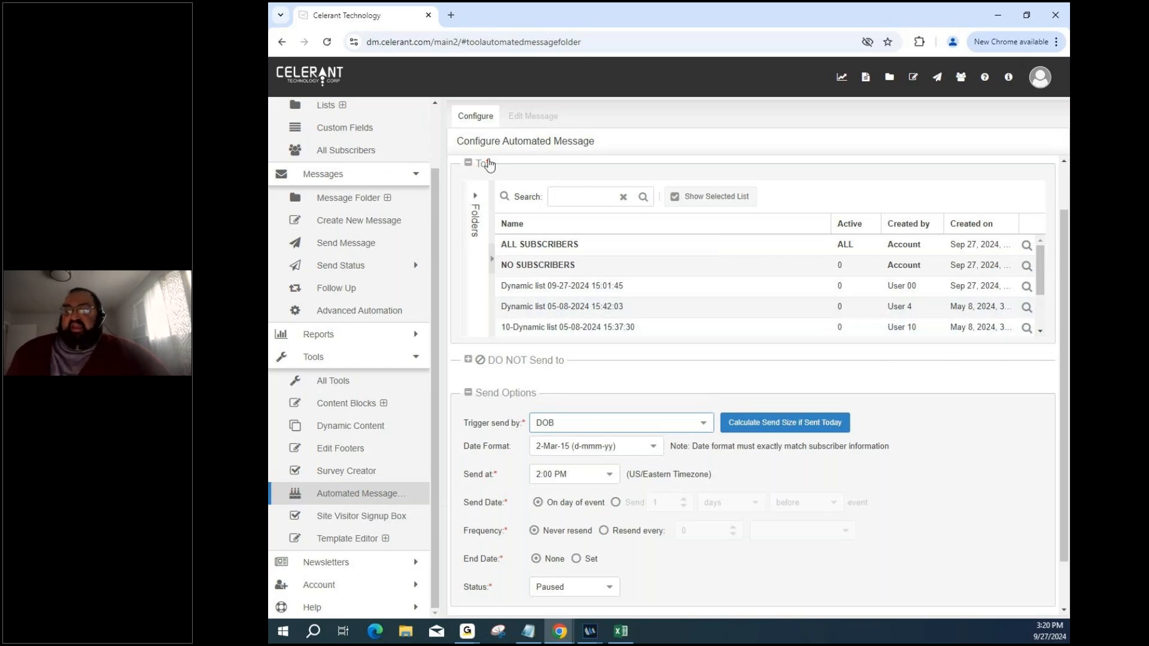
pyautogui.scroll(1, 458, 203)
# Load the 488-subscriber All Subscribers table and scroll right through its columns, including DOB and Placeholder.
pyautogui.scroll(1, 359, 233)
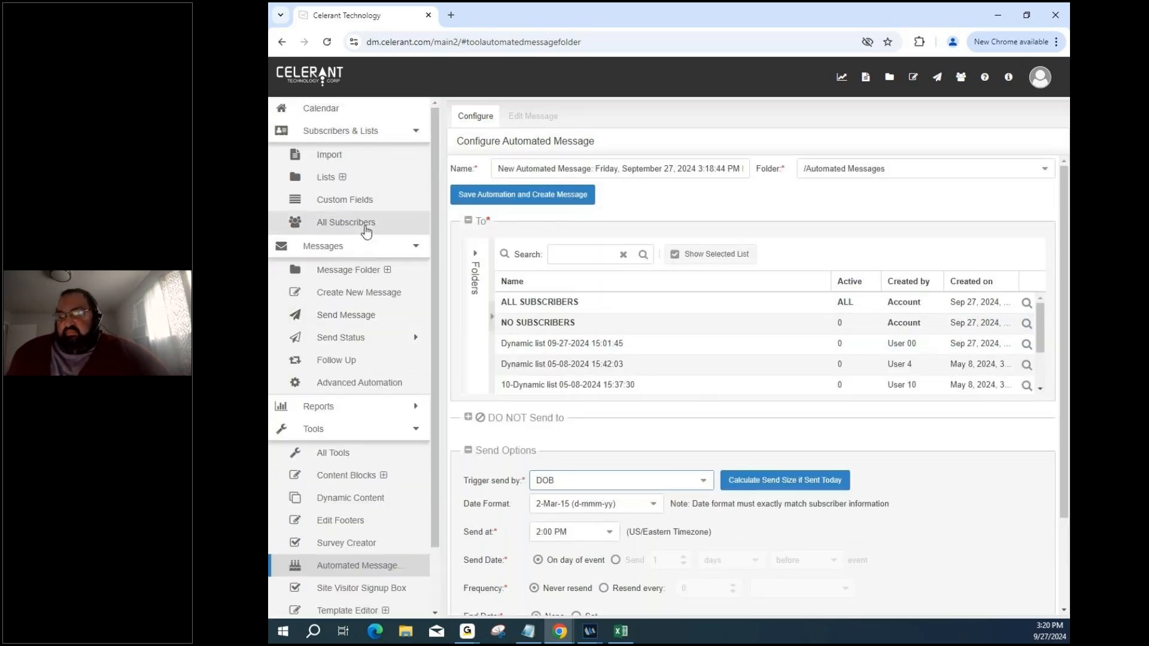
pyautogui.click(367, 223)
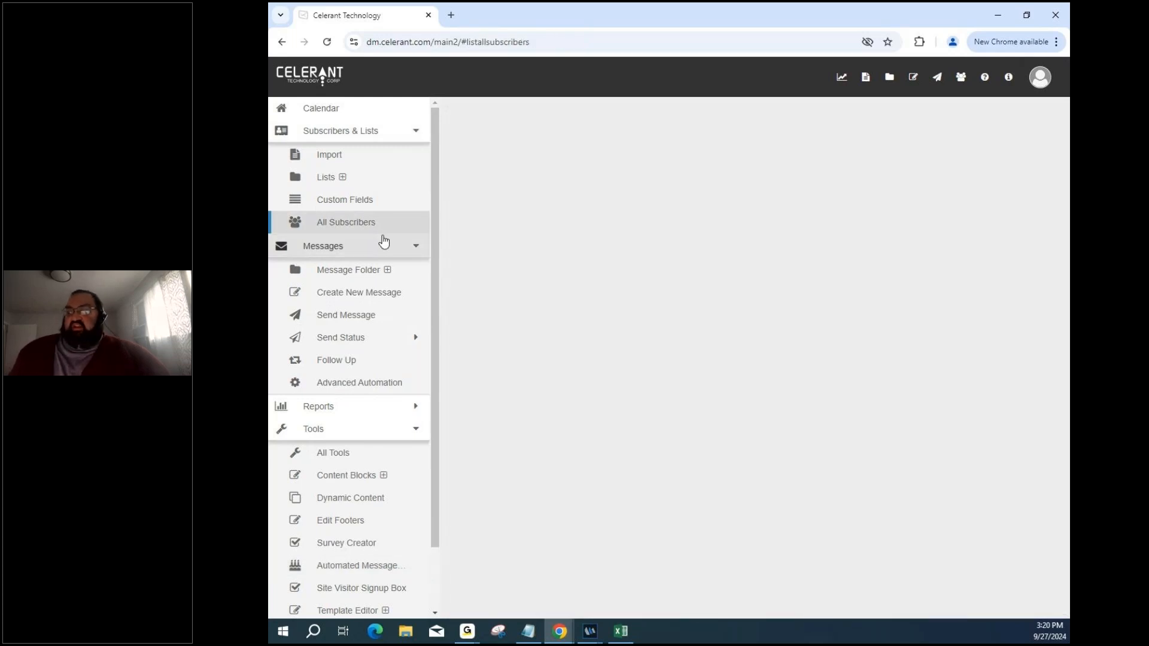
pyautogui.click(388, 234)
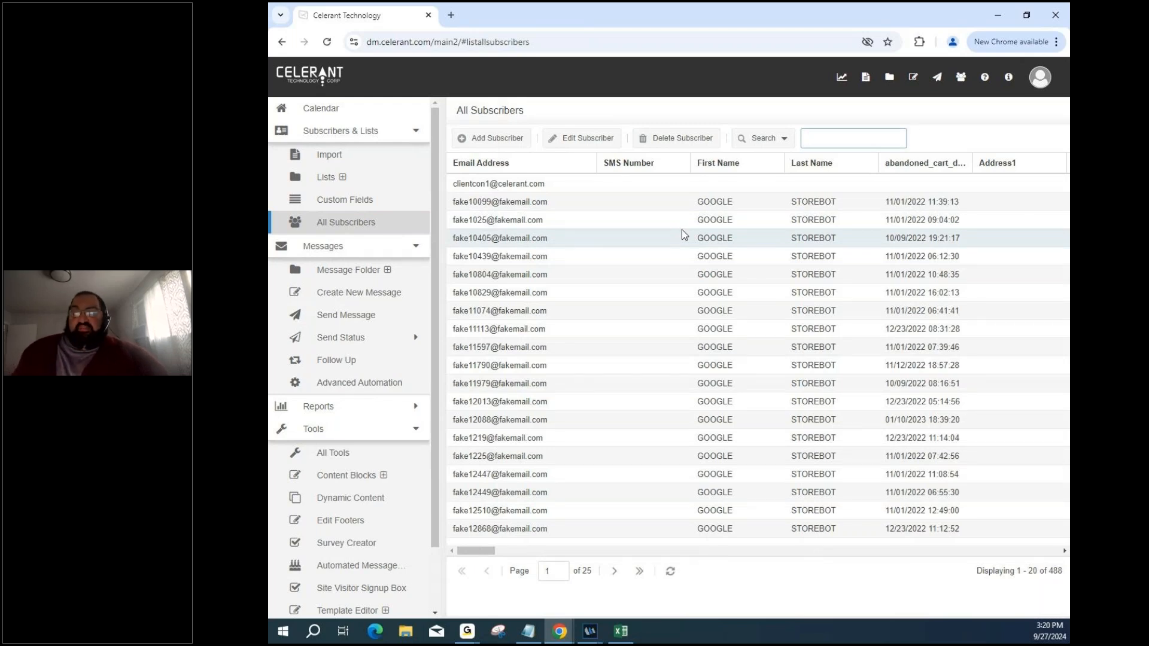
pyautogui.click(634, 238)
pyautogui.hscroll(10, 634, 238)
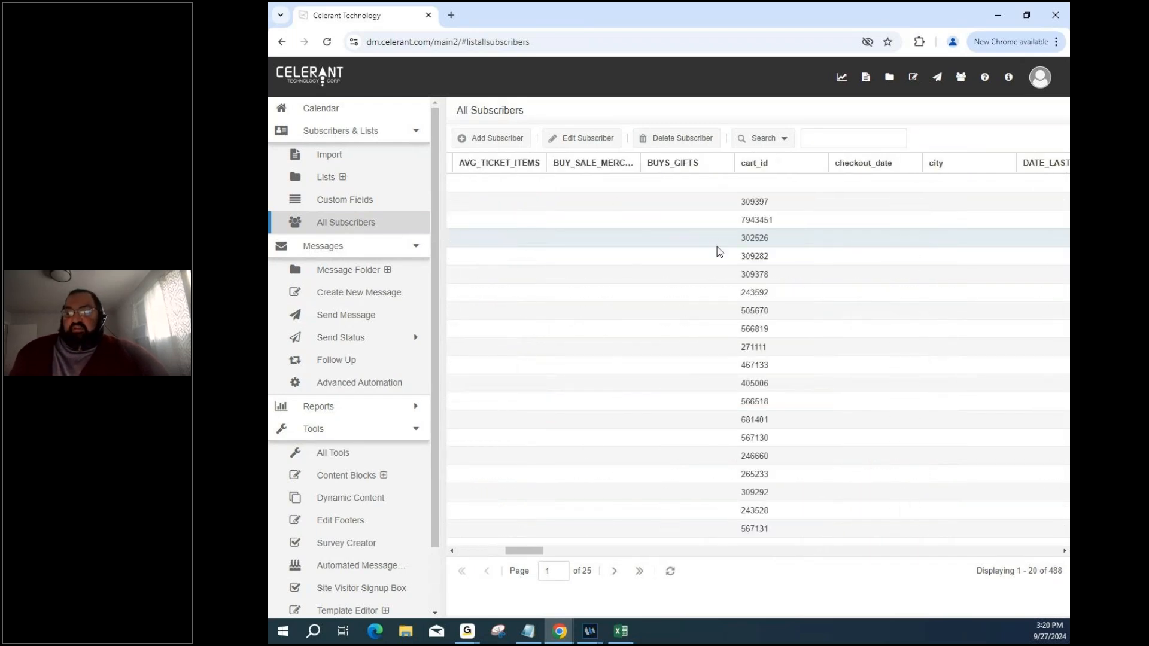
pyautogui.hscroll(1, 952, 261)
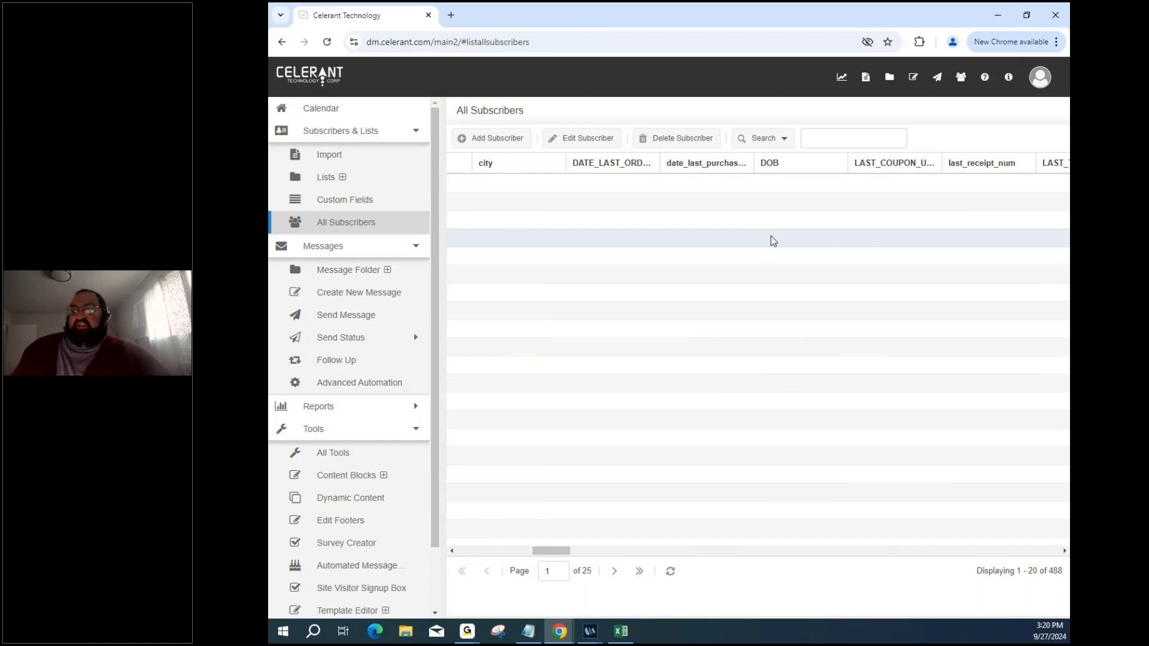
pyautogui.hscroll(4, 831, 246)
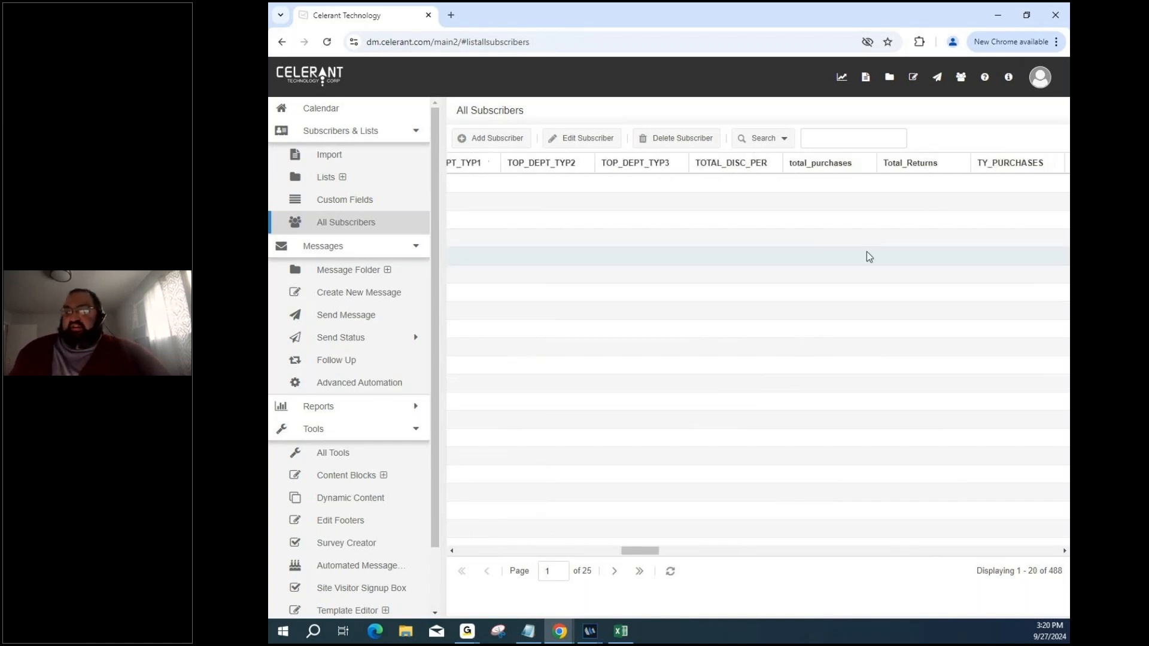
pyautogui.hscroll(6, 993, 264)
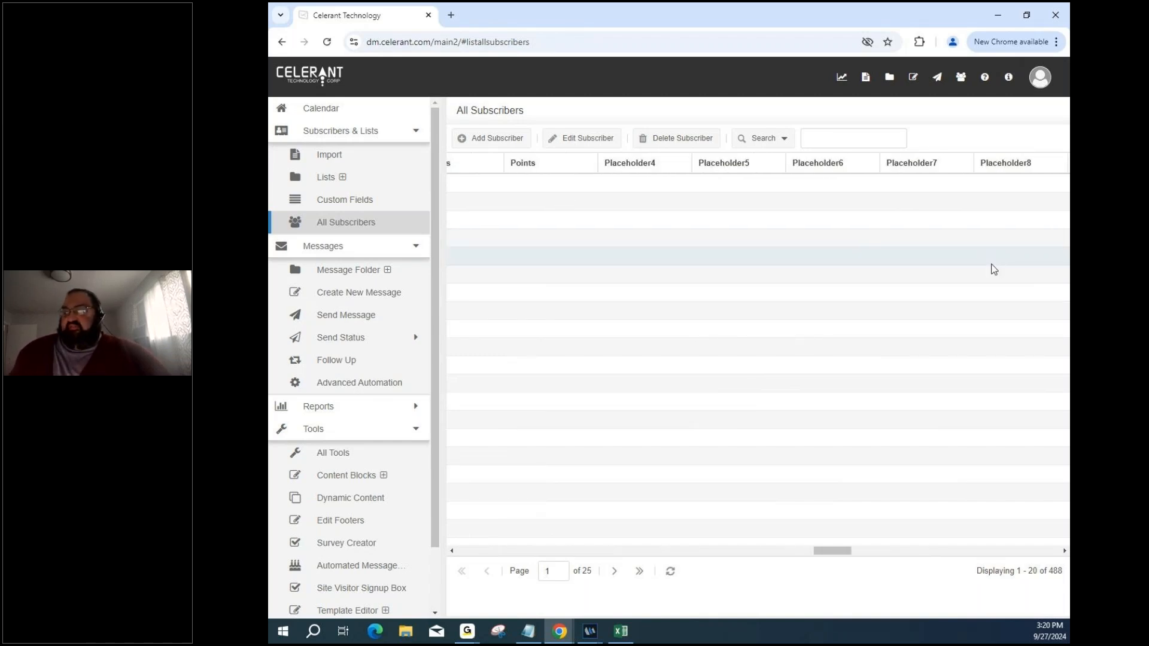
pyautogui.hscroll(7, 828, 246)
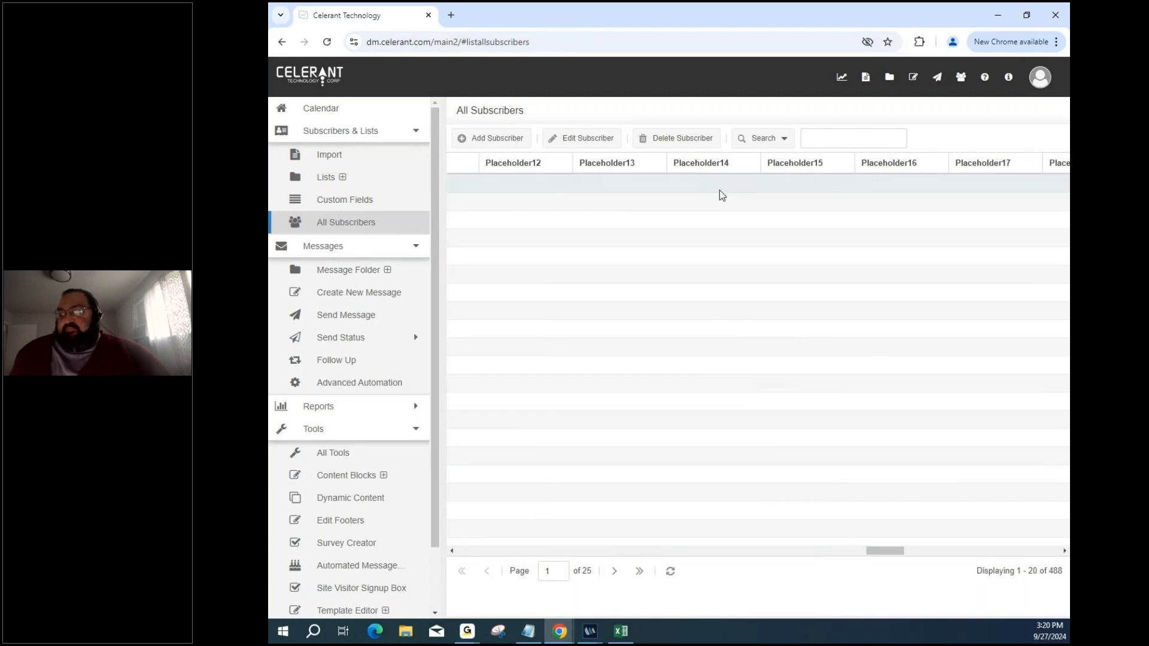